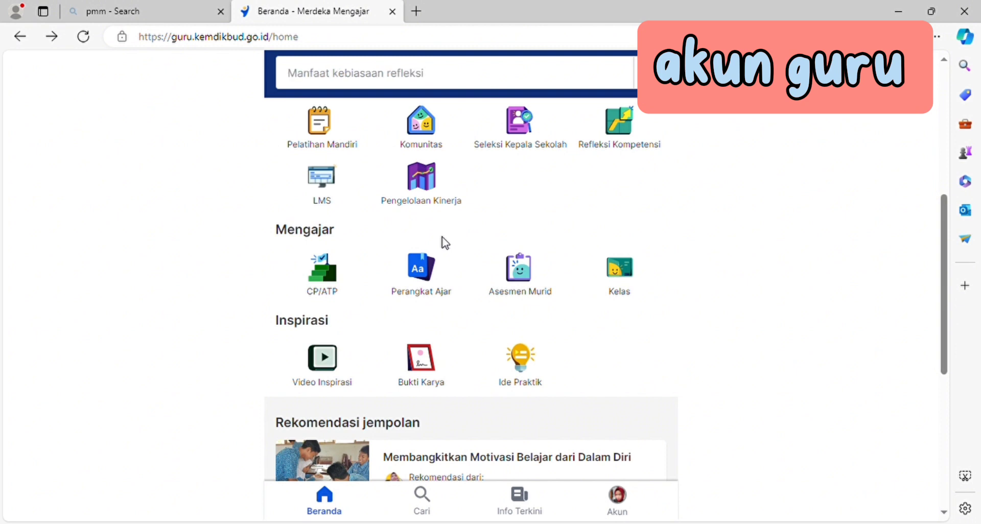
Open Pengelolaan Kinerja and go to the observation steps of Observasi Praktik Kinerja
{"action": "left_click", "coordinate": [427, 182]}
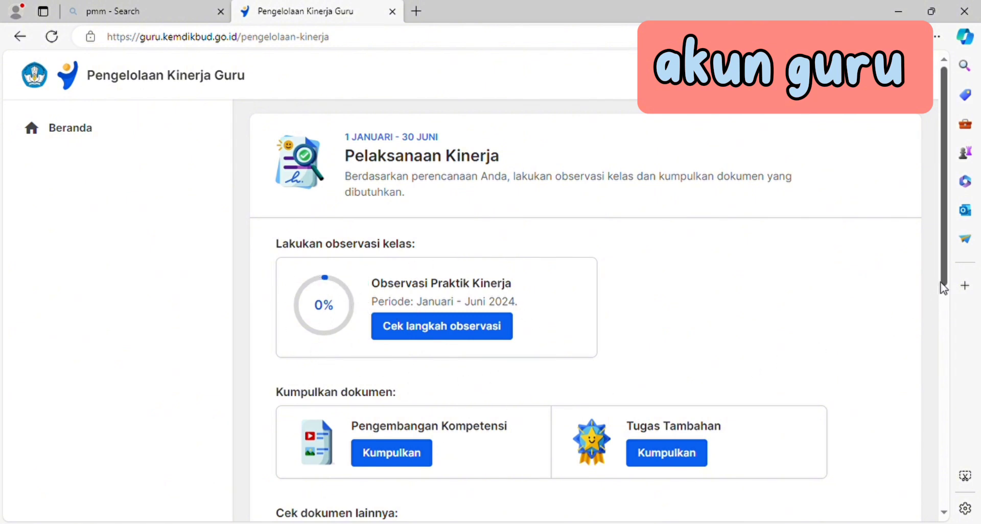
{"action": "left_click_drag", "start_coordinate": [947, 286], "coordinate": [868, 334]}
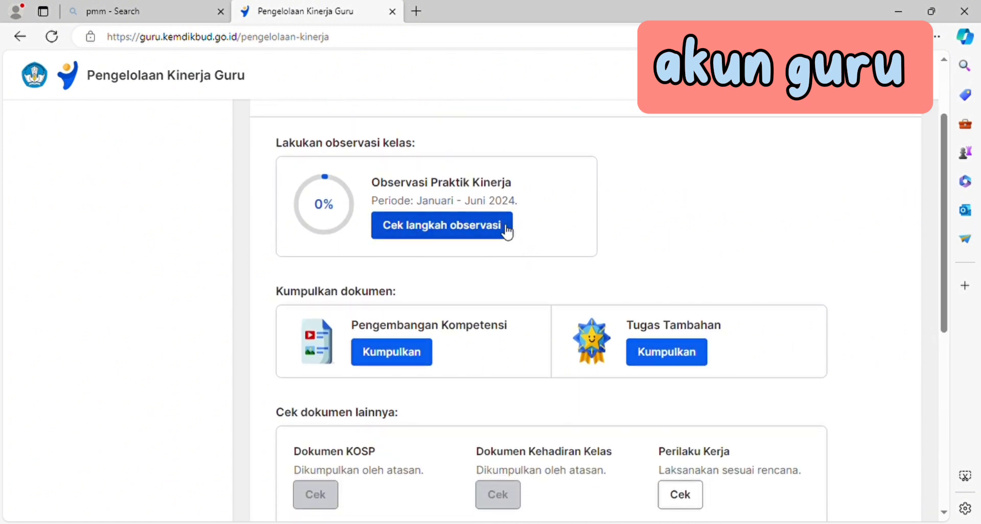
{"action": "left_click", "coordinate": [473, 231]}
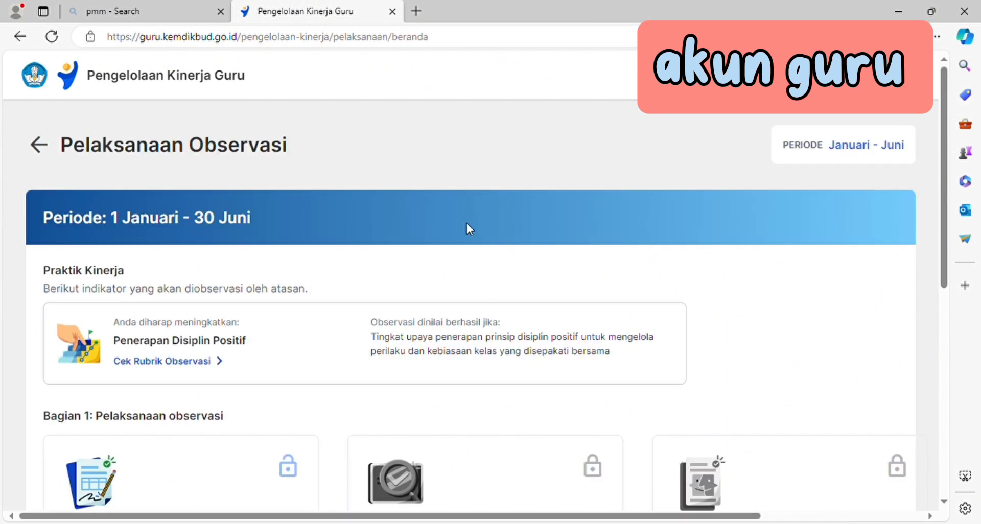
Open the preparation document (Isi dokumen persiapan) for filling in under Bagian 1: Pelaksanaan observasi
{"action": "left_click_drag", "start_coordinate": [941, 254], "coordinate": [954, 387]}
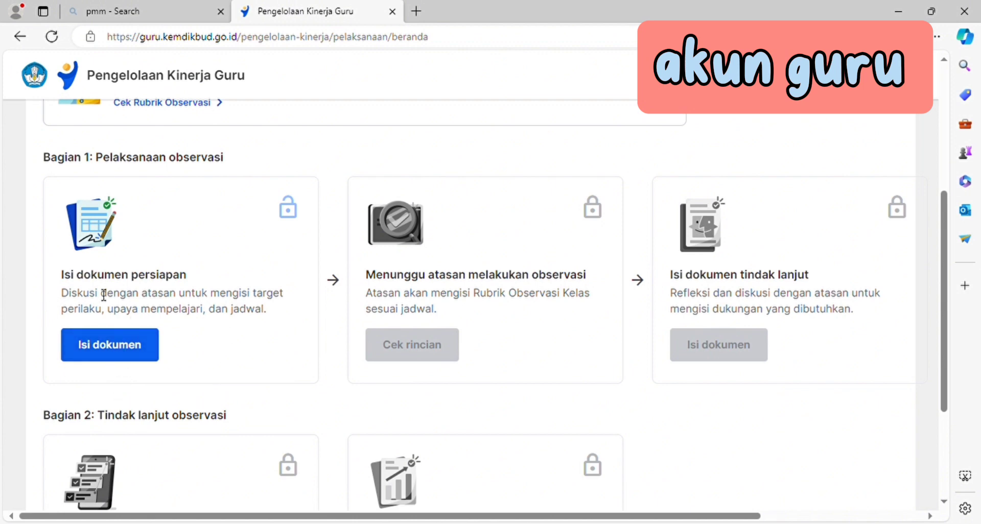
{"action": "scroll", "coordinate": [440, 161], "scroll_direction": "down", "scroll_amount": 3}
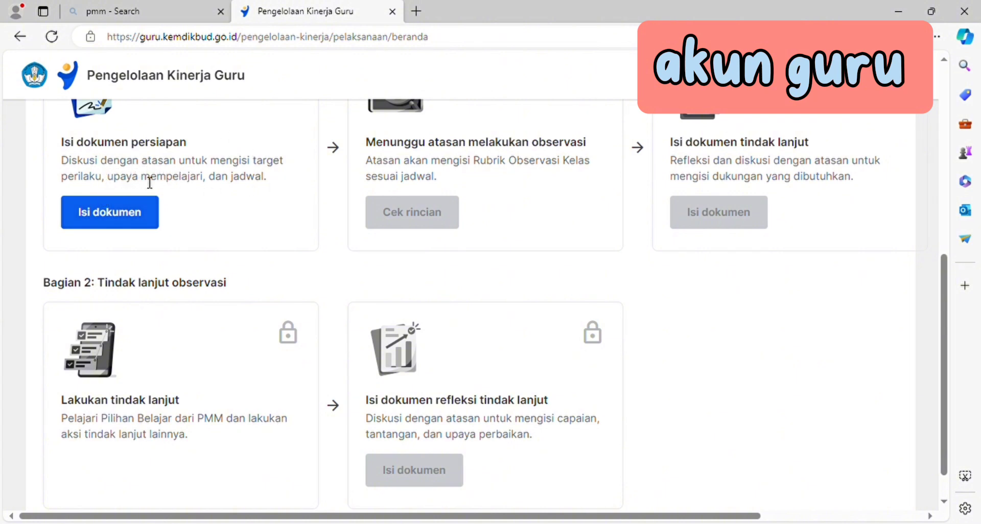
{"action": "left_click", "coordinate": [121, 216]}
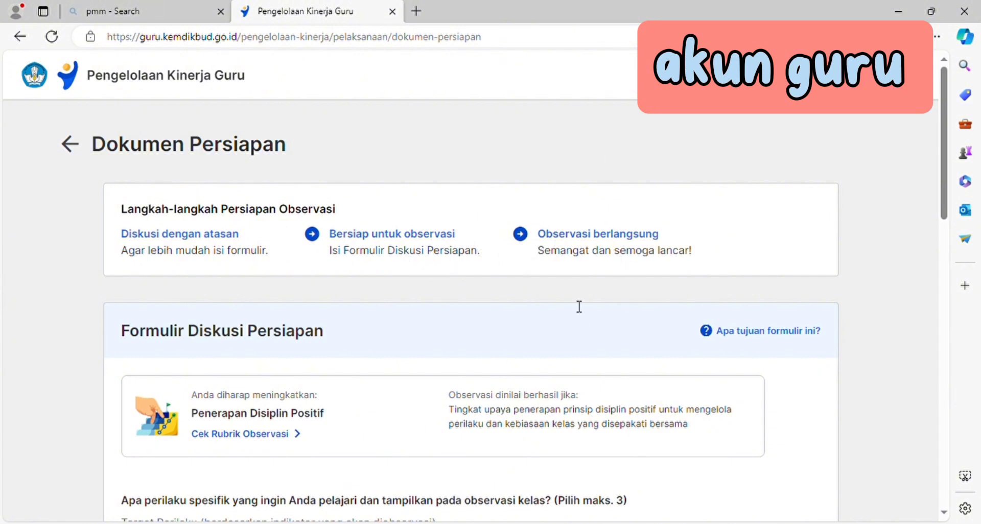
Choose "Guru memfasilitasi peserta didik menyadari konsekuensi dan memperbaiki perilaku melanggarnya (restitusi)" as the Target Perilaku
{"action": "left_click_drag", "start_coordinate": [944, 144], "coordinate": [945, 202]}
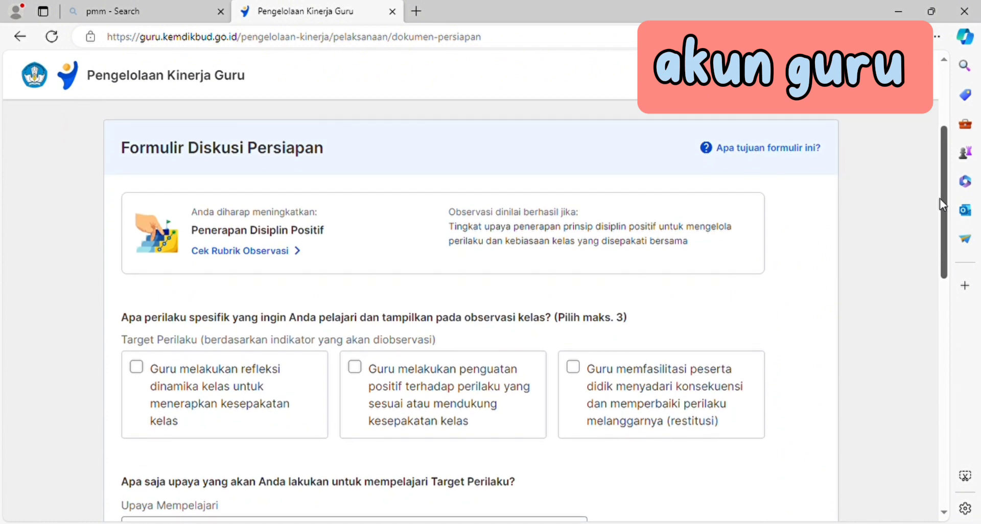
{"action": "scroll", "coordinate": [945, 215], "scroll_direction": "down", "scroll_amount": 1}
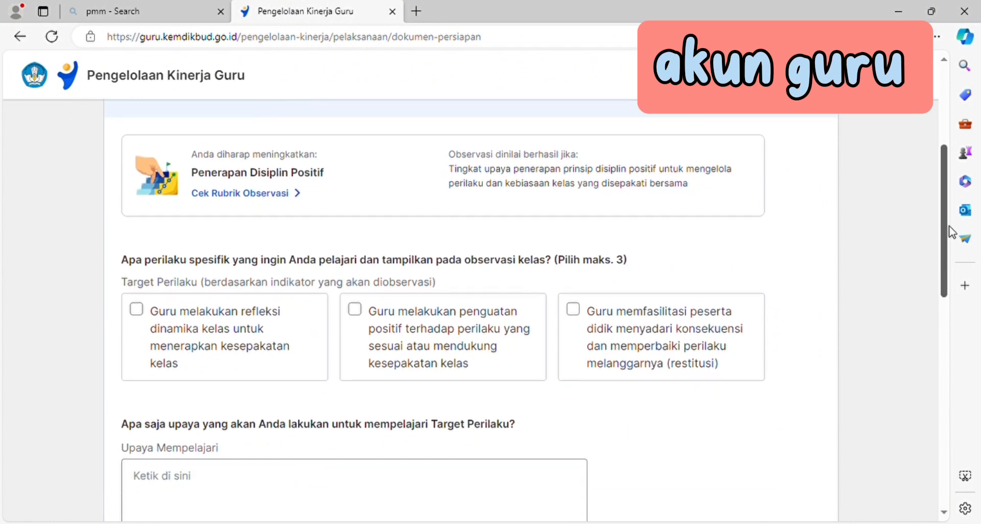
{"action": "scroll", "coordinate": [951, 232], "scroll_direction": "down", "scroll_amount": 2}
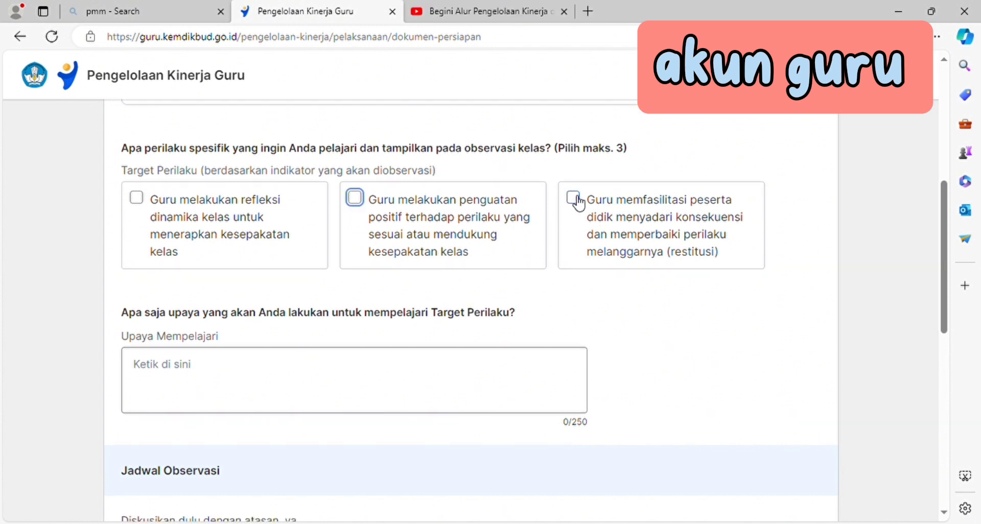
{"action": "left_click", "coordinate": [576, 201]}
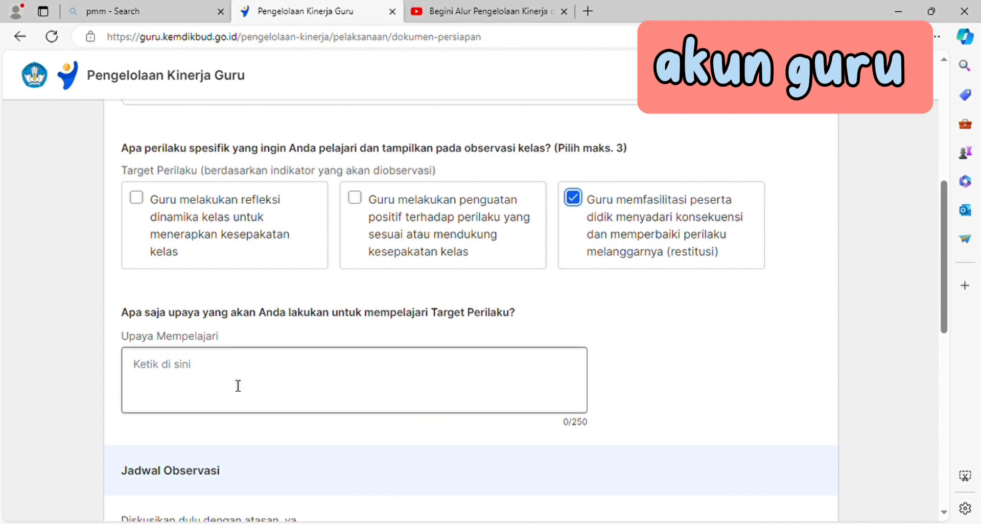
Fill in Upaya Mempelajari with "menyiapkan buku perkembangan murid dan upaya memperbaikinya"
{"action": "left_click", "coordinate": [166, 373]}
{"action": "type", "text": "menyiapk"}
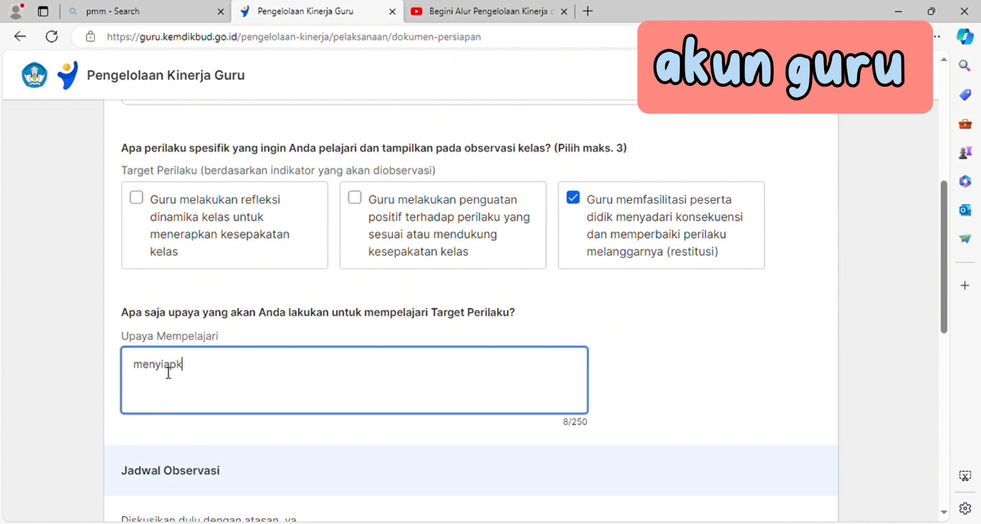
{"action": "type", "text": "an buku"}
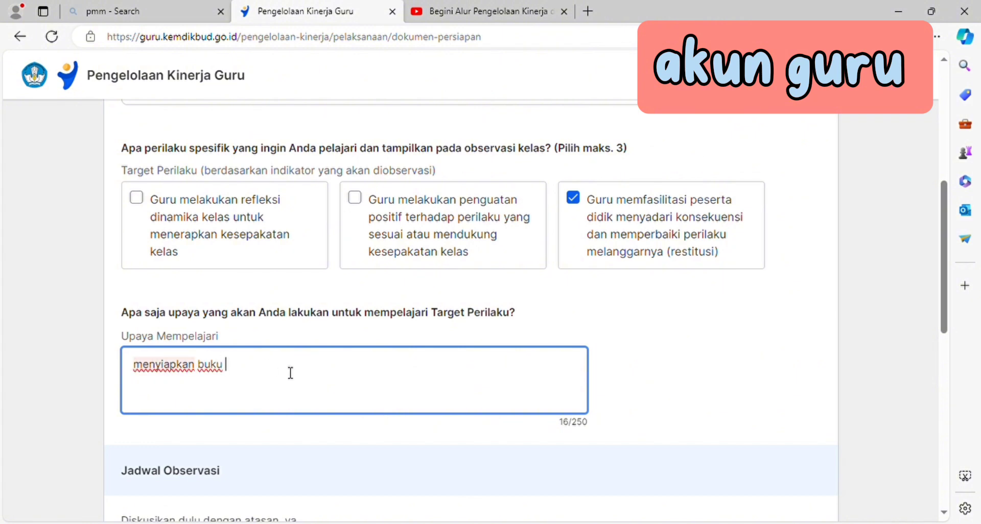
{"action": "type", "text": " perkembang"}
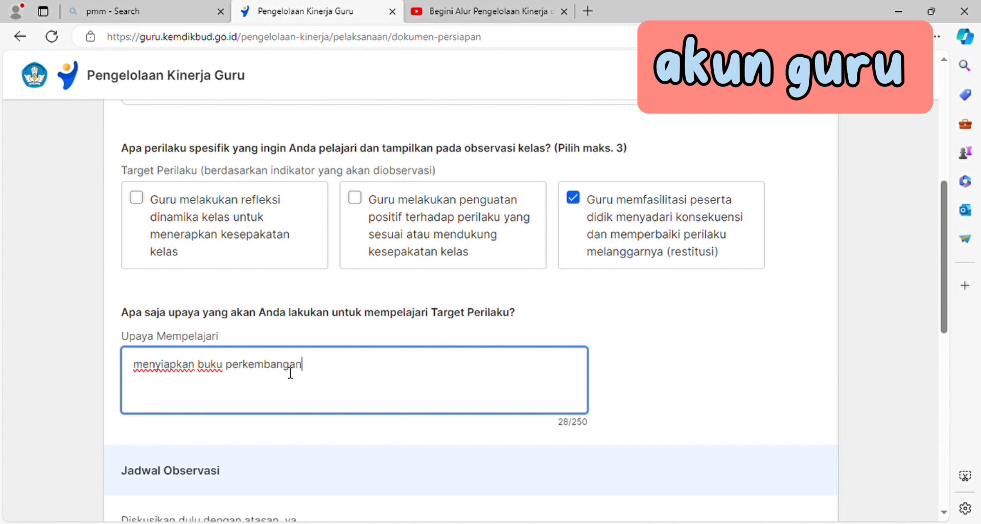
{"action": "type", "text": "an murid"}
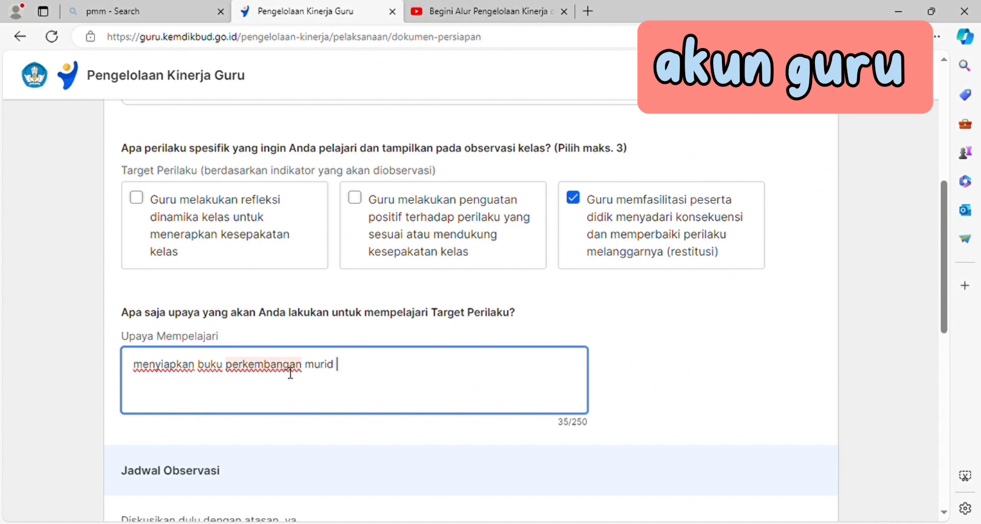
{"action": "type", "text": " dan upaya "}
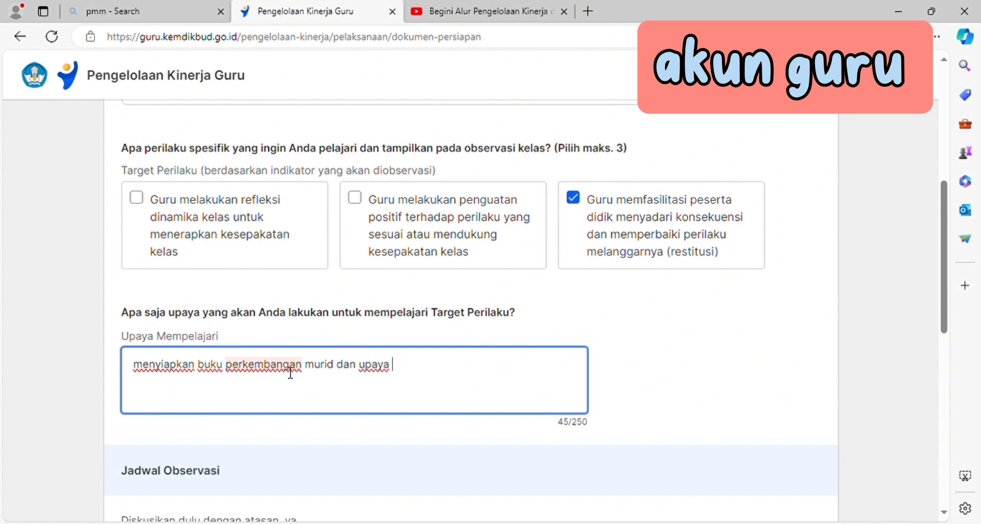
{"action": "type", "text": "memperbaikinya"}
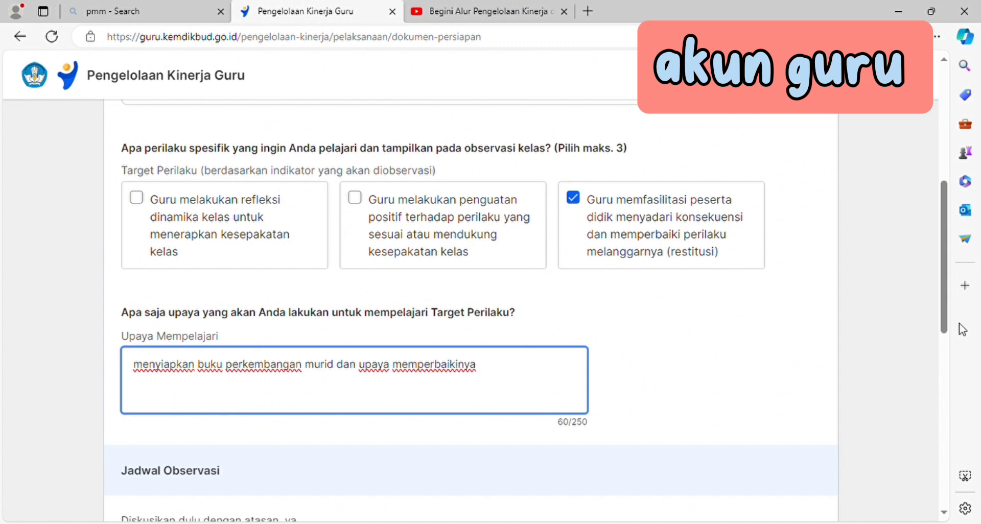
Set the observation date (Tanggal) under Jadwal Observasi to 27/2/2024
{"action": "left_click_drag", "start_coordinate": [944, 328], "coordinate": [944, 381]}
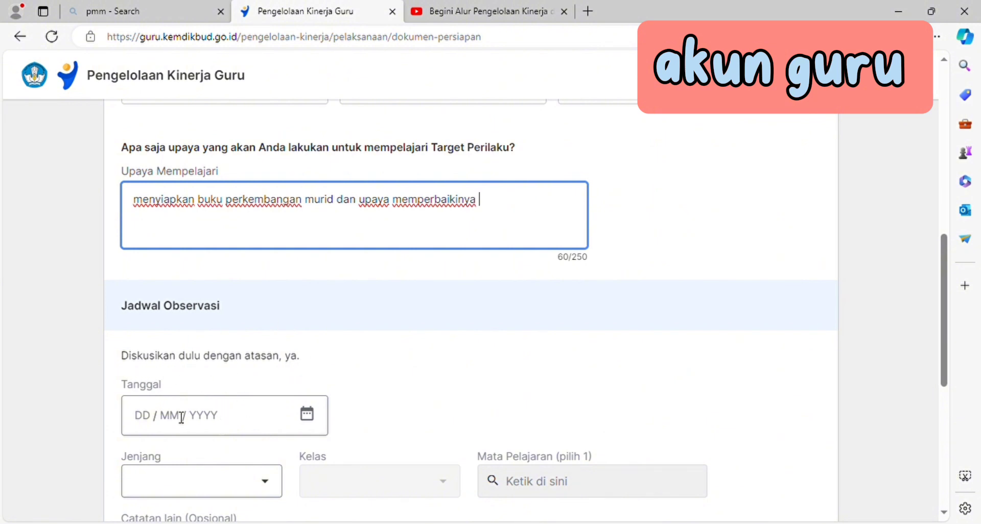
{"action": "left_click", "coordinate": [148, 425]}
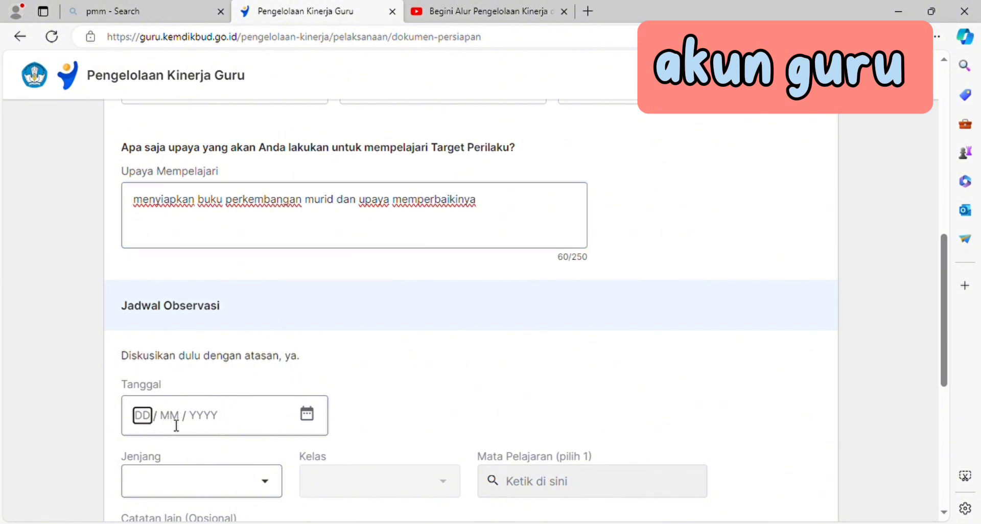
{"action": "type", "text": "2"}
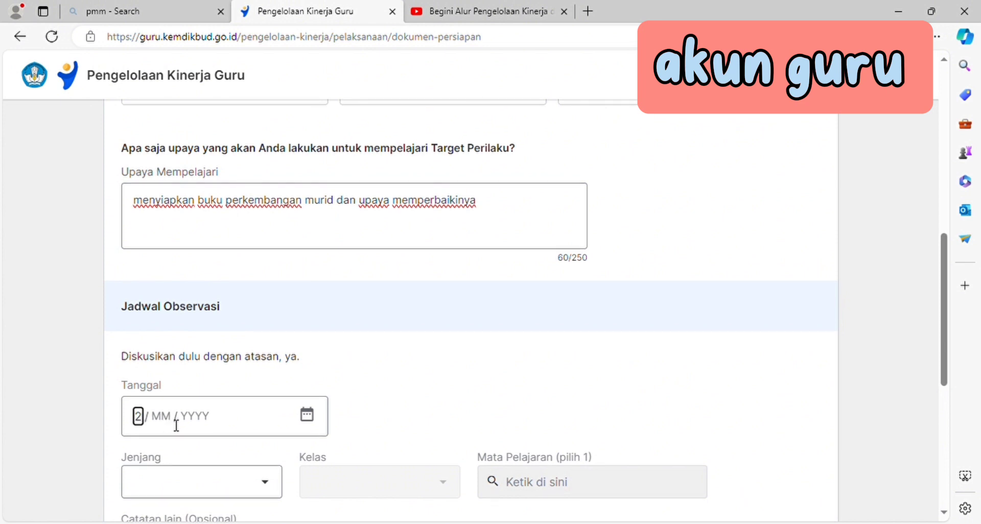
{"action": "type", "text": "7 / "}
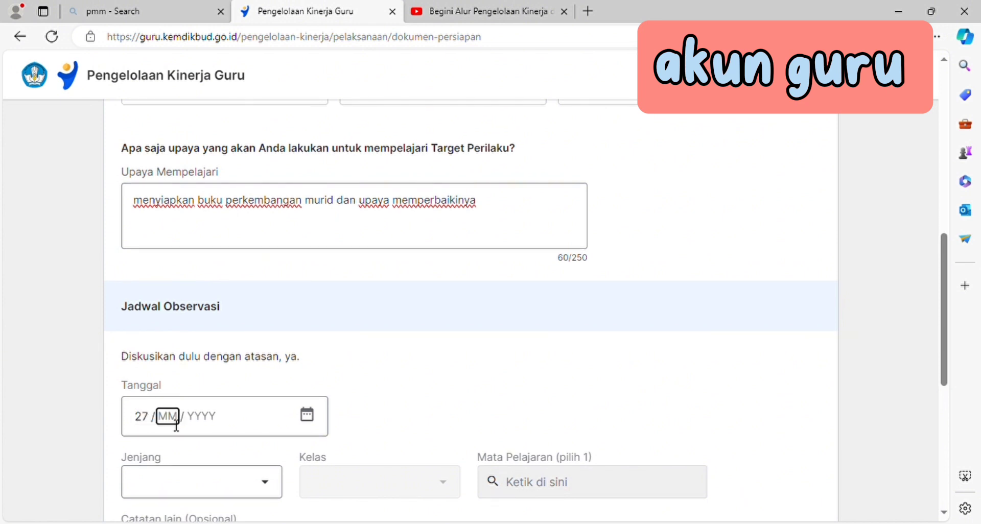
{"action": "type", "text": "2 / "}
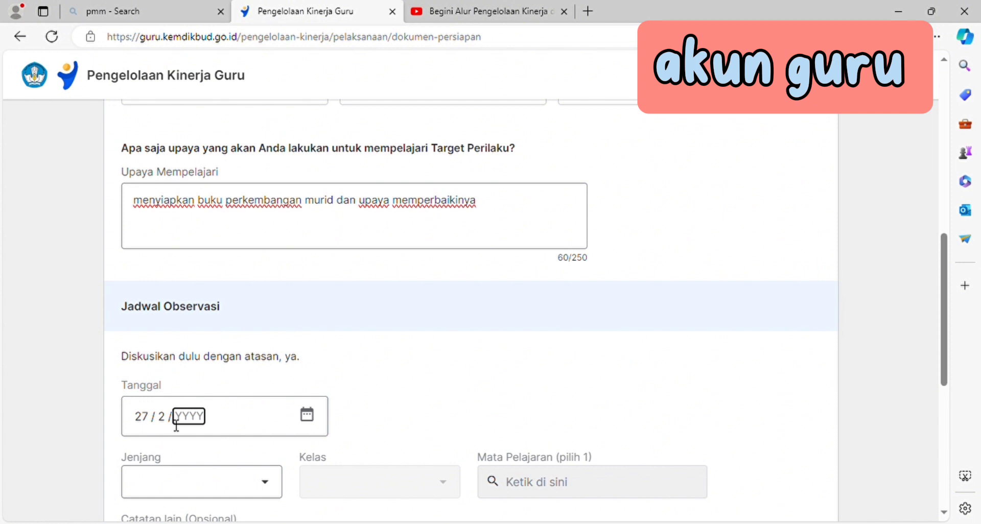
{"action": "type", "text": "202"}
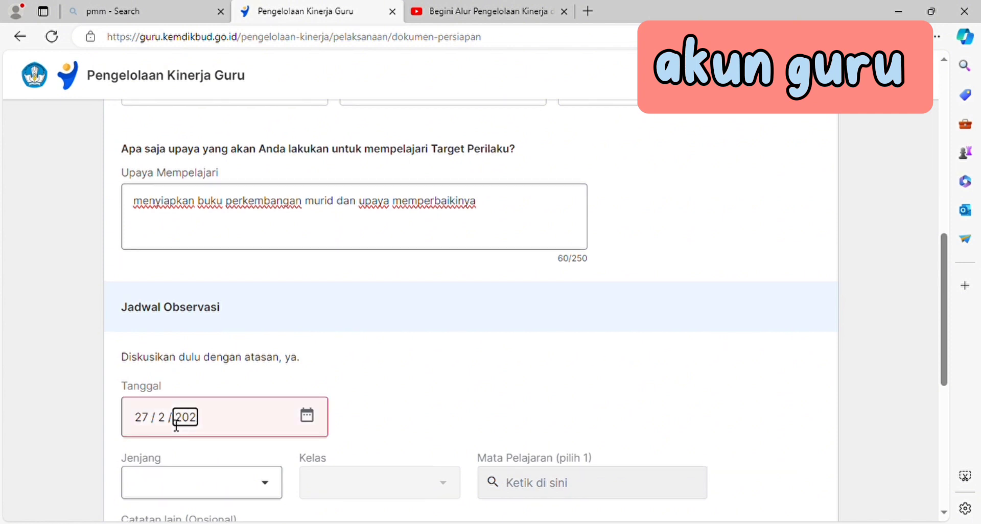
{"action": "type", "text": "4"}
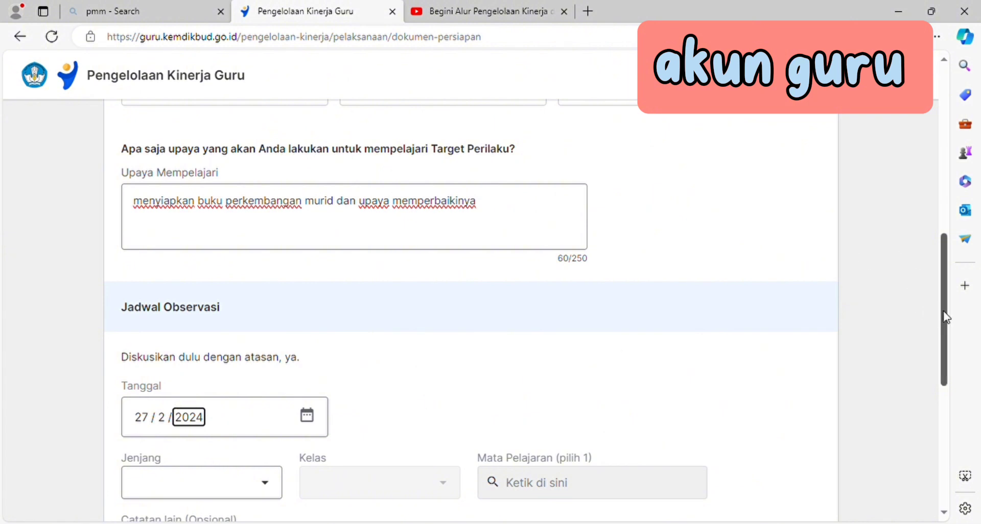
Set the observation schedule's Jenjang to SMK, Kelas to Kelas 10 and Mata Pelajaran to Bahasa Inggris
{"action": "left_click_drag", "start_coordinate": [944, 313], "coordinate": [945, 350]}
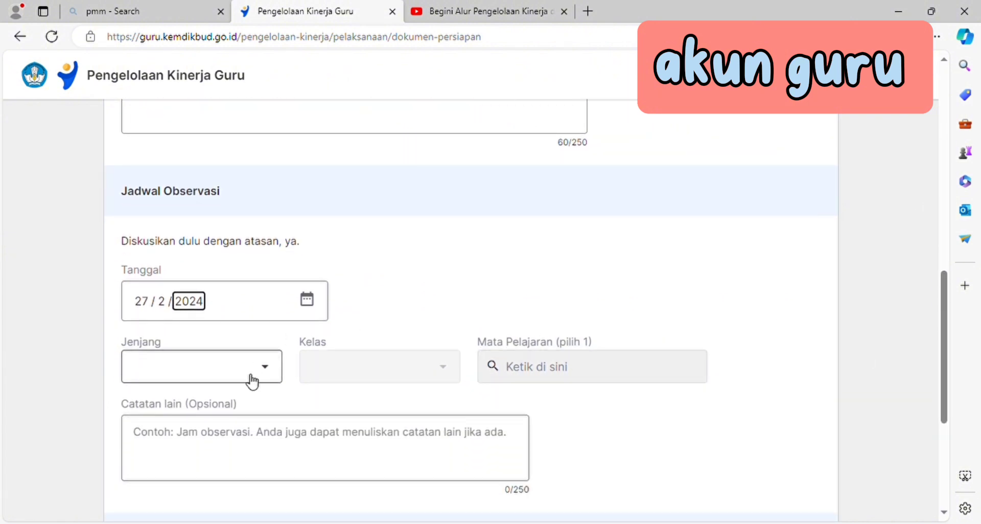
{"action": "left_click", "coordinate": [274, 368]}
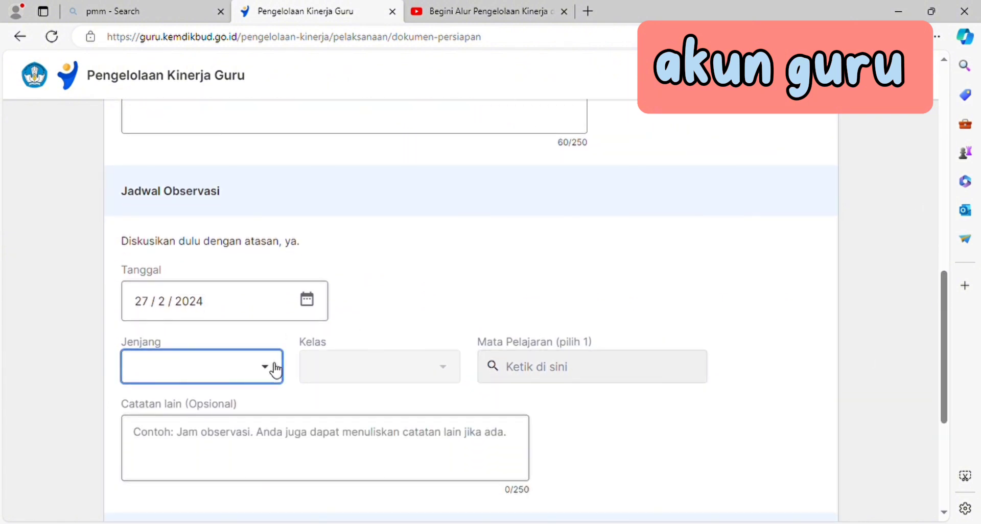
{"action": "left_click", "coordinate": [162, 498]}
{"action": "left_click", "coordinate": [448, 369]}
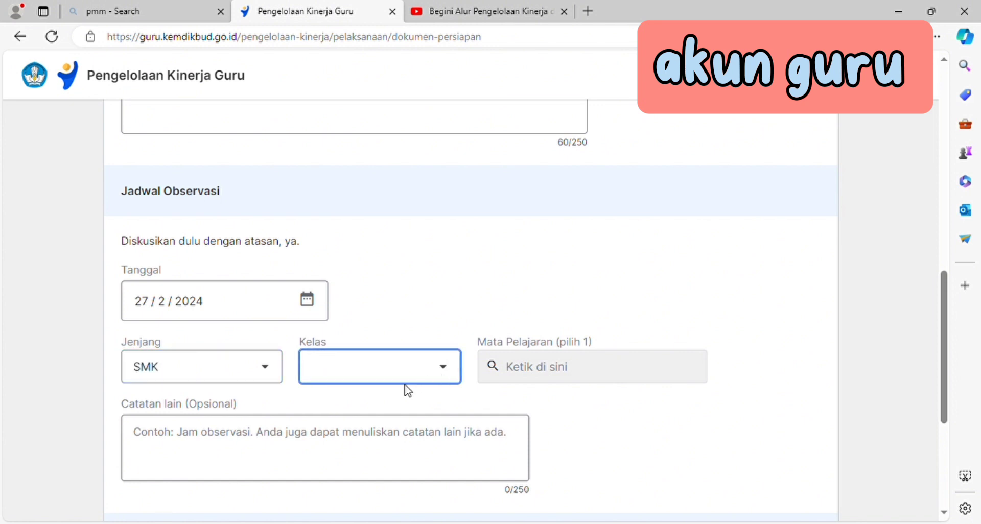
{"action": "left_click", "coordinate": [350, 398]}
{"action": "left_click", "coordinate": [540, 376]}
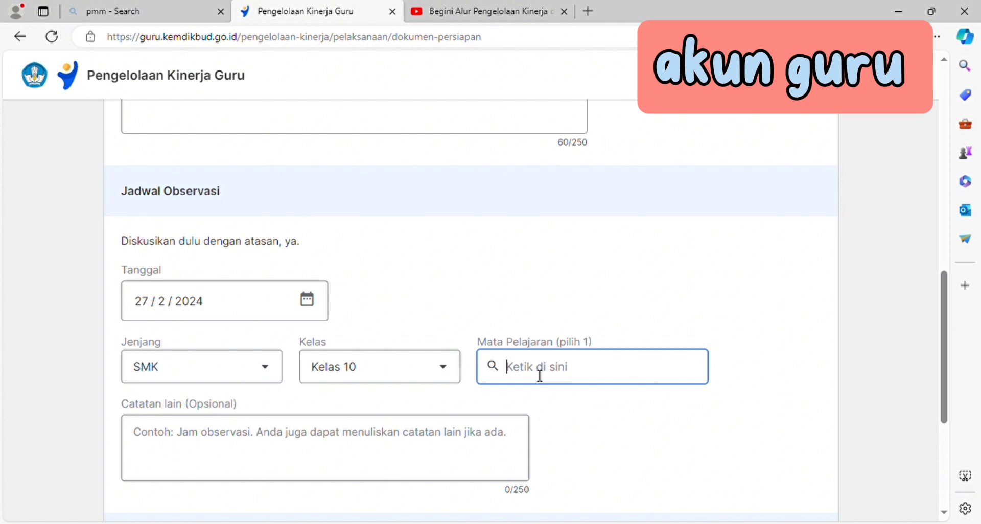
{"action": "type", "text": "Bahasa"}
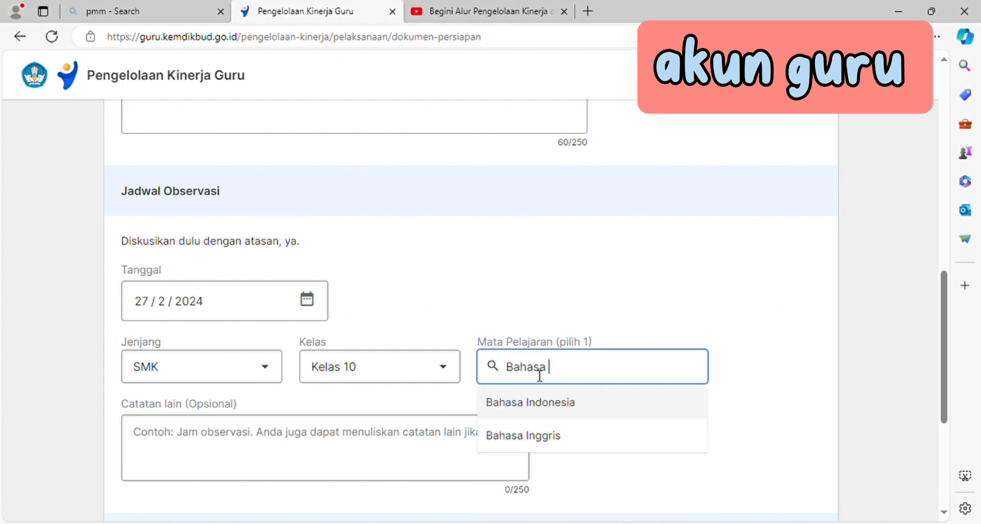
{"action": "left_click", "coordinate": [573, 448]}
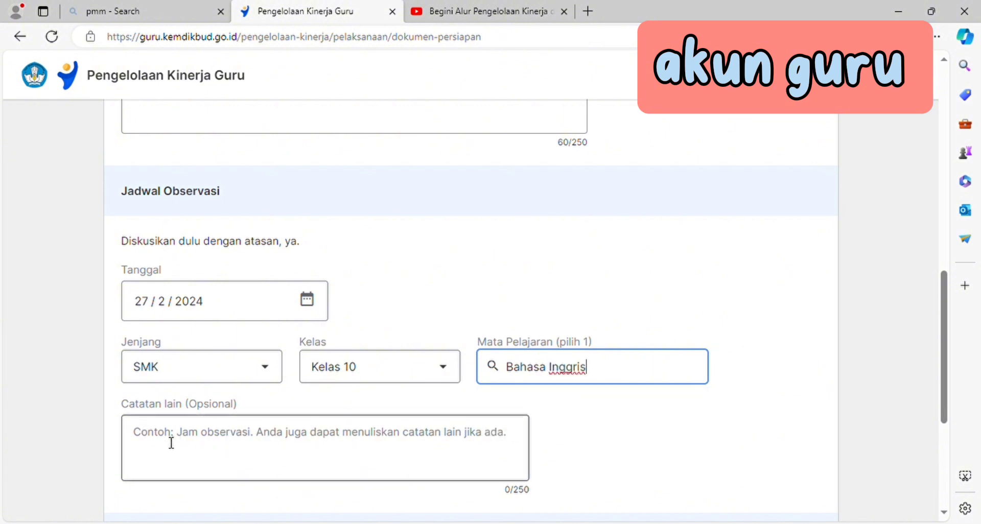
Add the note "waktu pelaksaaan pada jam ke 4-7 pada hari selasa." under Catatan lain (Opsional)
{"action": "left_click", "coordinate": [149, 445]}
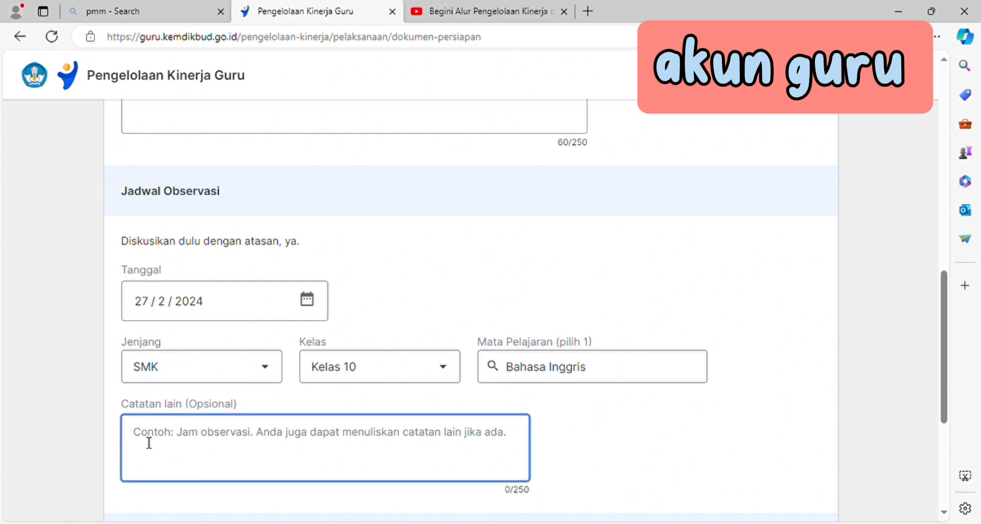
{"action": "type", "text": "waktu "}
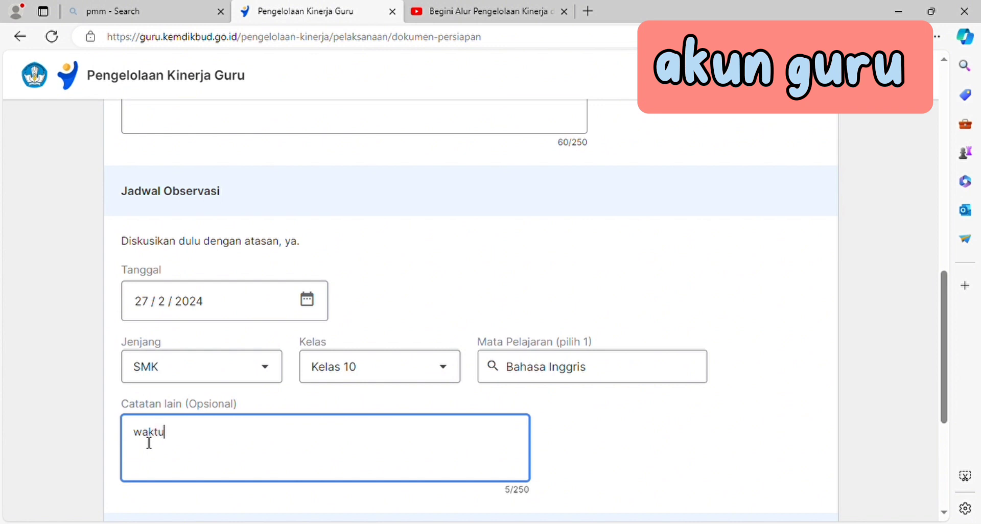
{"action": "type", "text": "pelaksaaan "}
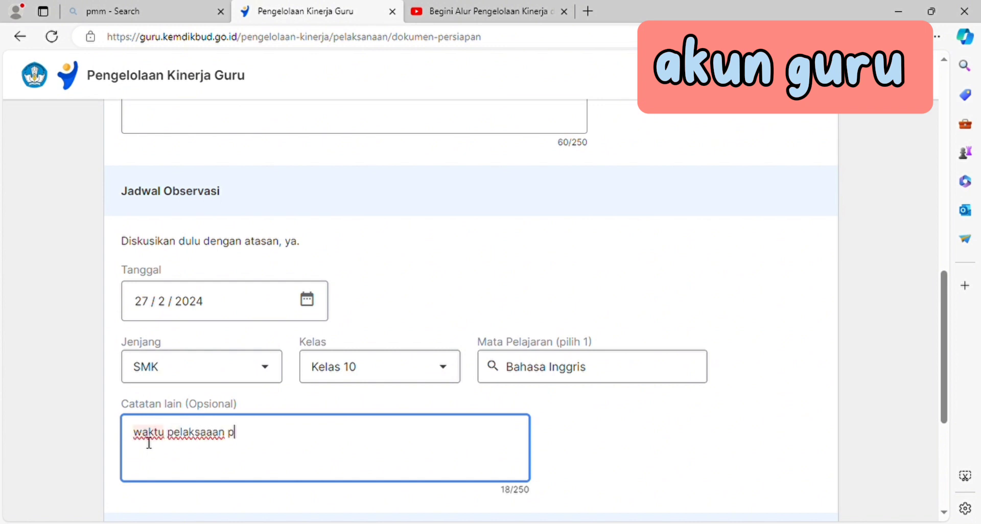
{"action": "type", "text": "pada jam ke 4-7 pa"}
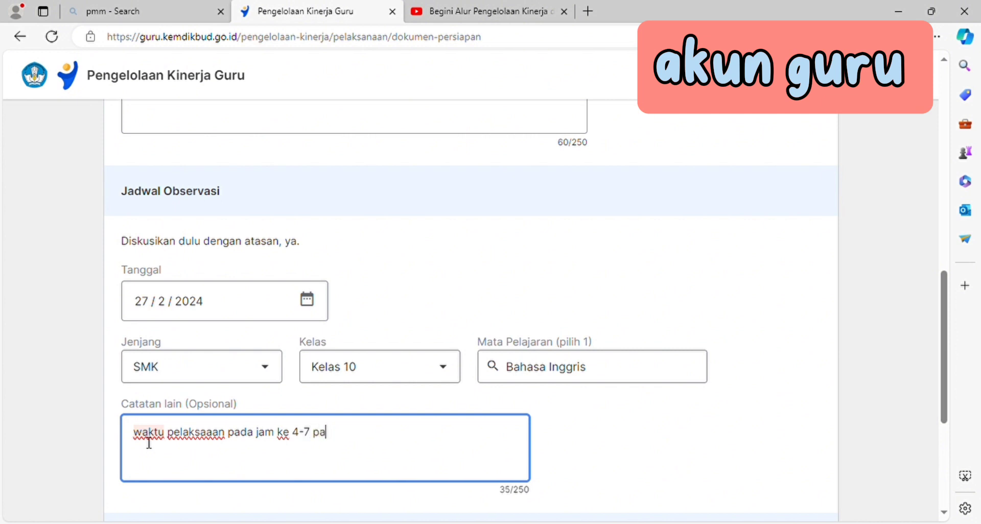
{"action": "type", "text": "da hari selasa."}
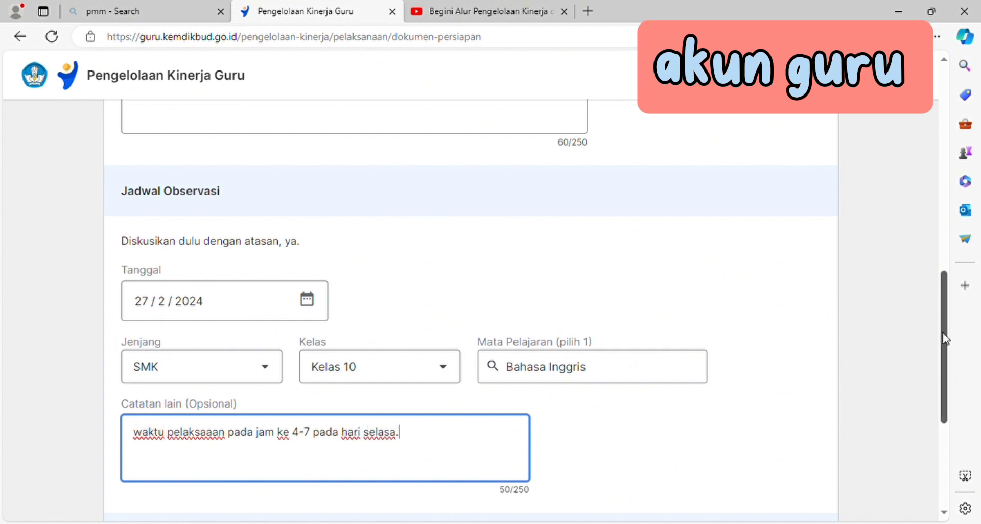
{"action": "left_click_drag", "start_coordinate": [945, 335], "coordinate": [946, 416]}
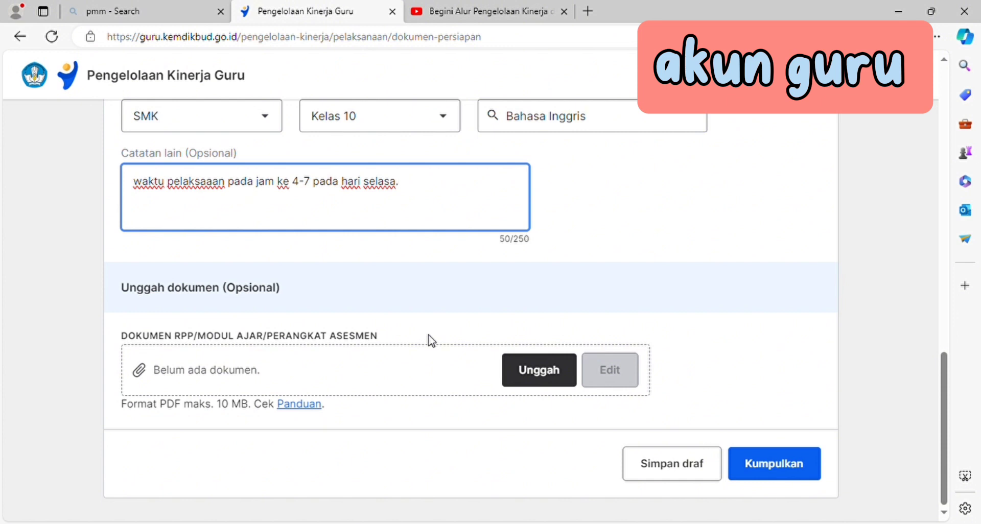
Attach Modul Ajar B.Inggris "Healthty foods.pdf" from the RPP/Modul Ajar category of Bukti Karya as the lesson plan document
{"action": "left_click", "coordinate": [540, 371]}
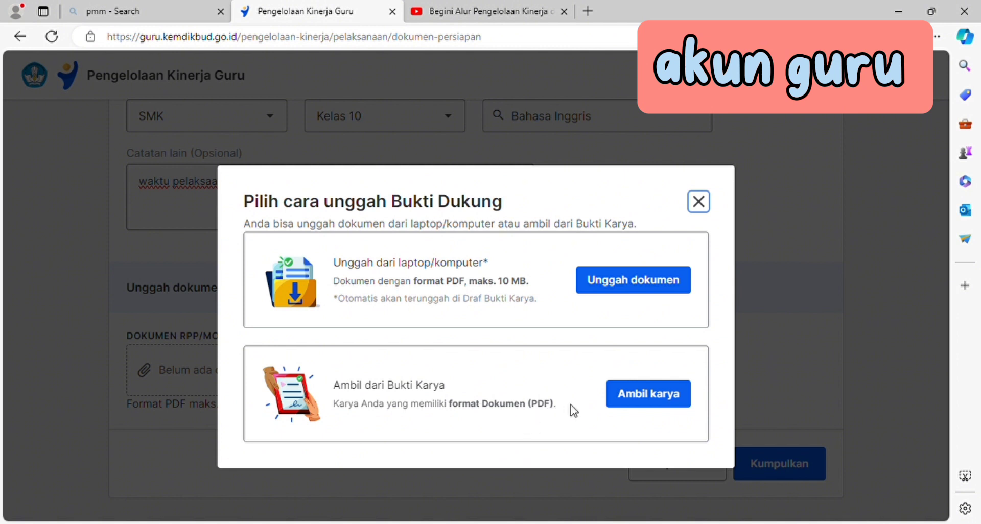
{"action": "left_click", "coordinate": [646, 397]}
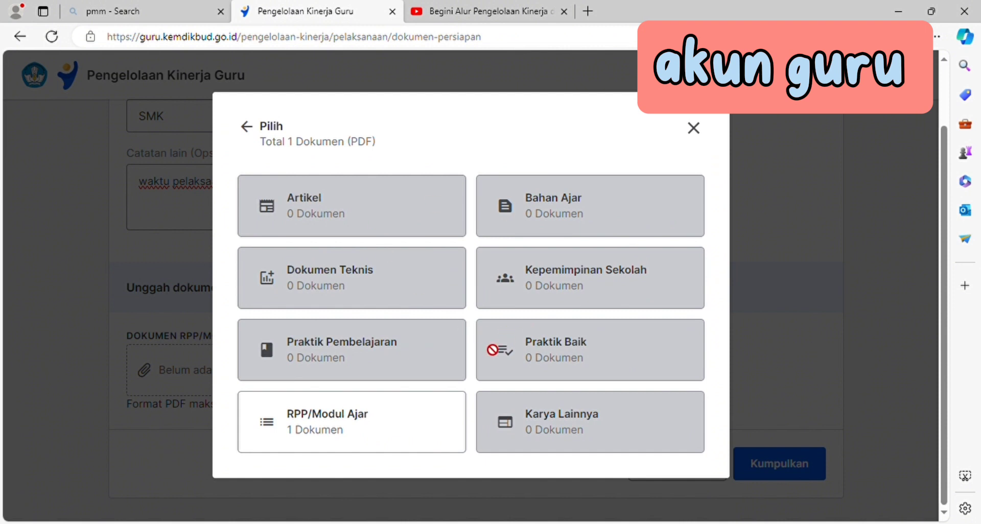
{"action": "left_click", "coordinate": [342, 430]}
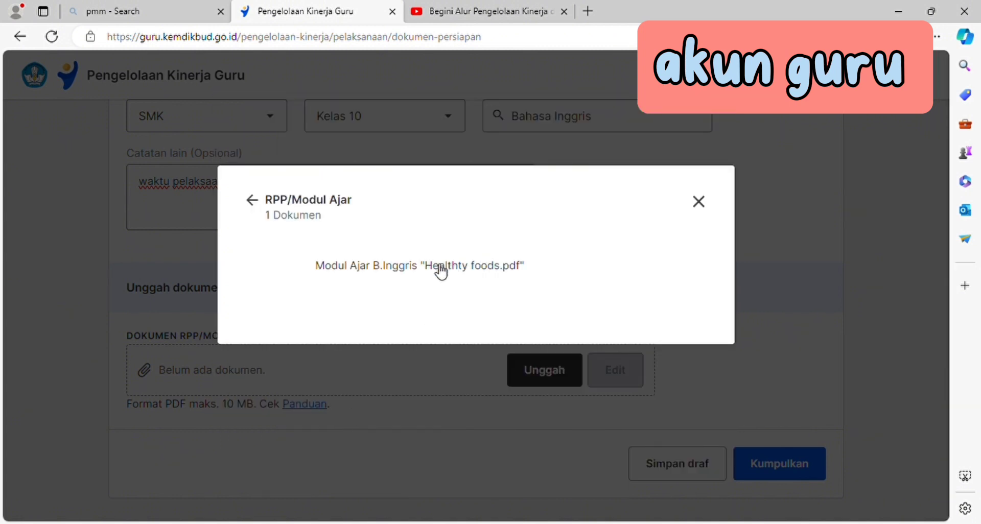
{"action": "left_click", "coordinate": [441, 267]}
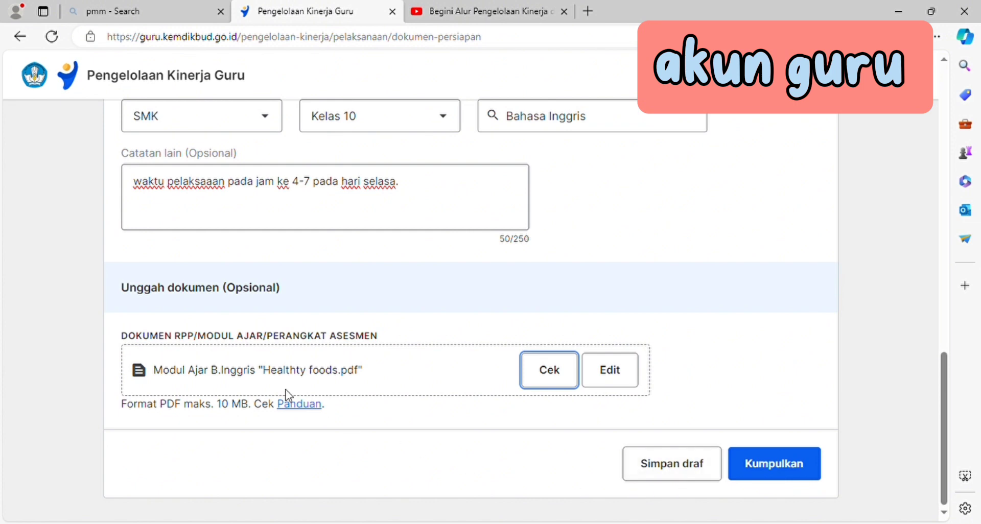
Submit the completed preparation document and check the stages of Pelaksanaan Observasi
{"action": "left_click", "coordinate": [772, 468]}
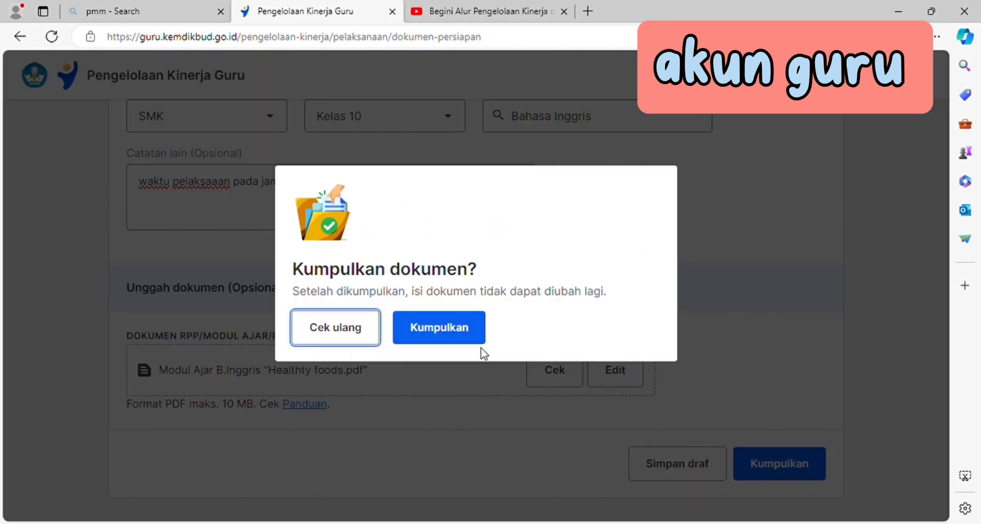
{"action": "left_click", "coordinate": [460, 329]}
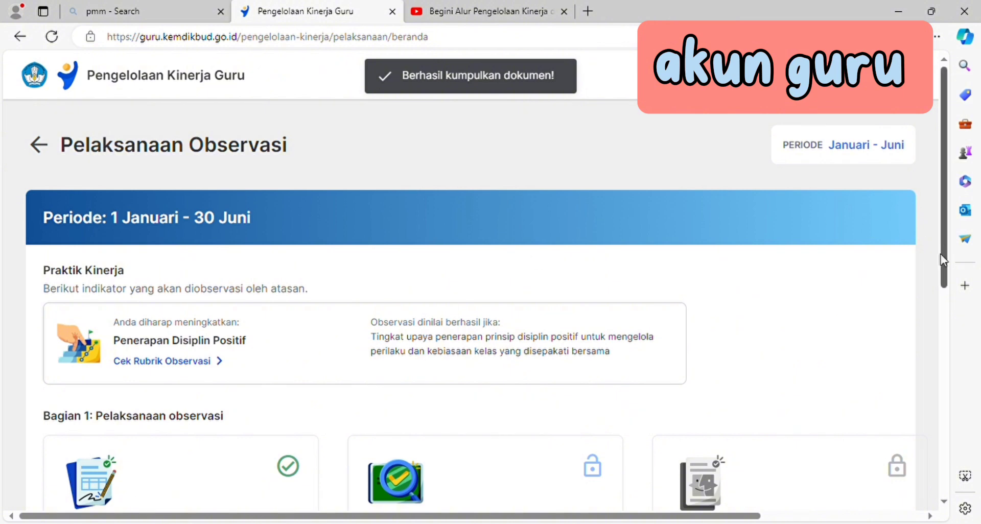
{"action": "left_click_drag", "start_coordinate": [941, 253], "coordinate": [953, 354]}
{"action": "scroll", "coordinate": [862, 360], "scroll_direction": "down", "scroll_amount": 3}
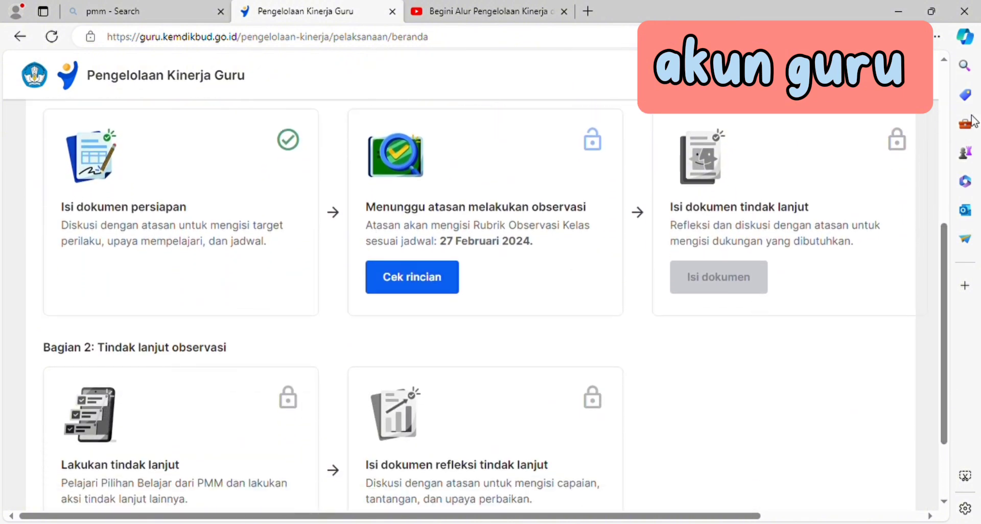
{"action": "left_click_drag", "start_coordinate": [948, 303], "coordinate": [947, 268]}
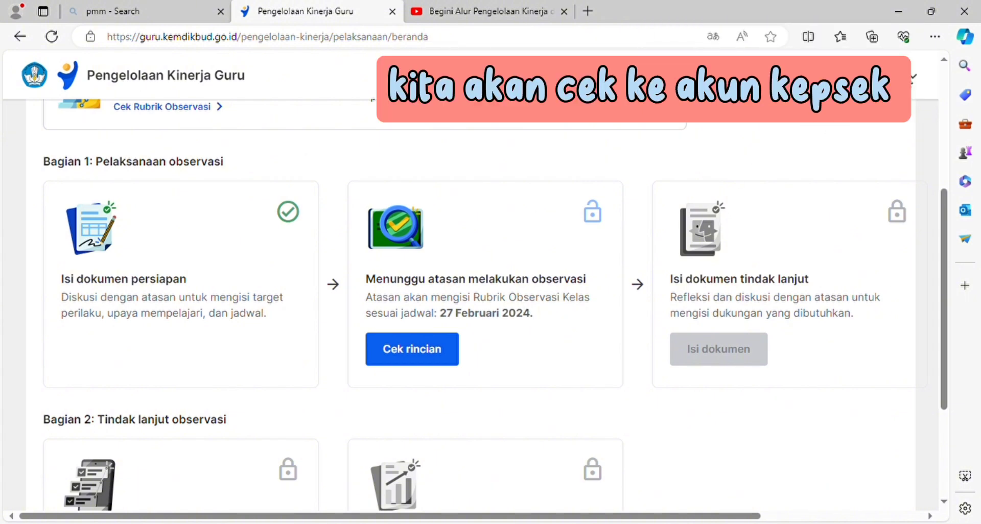
In the principal's account, open Pengelolaan Kinerja and bring up the teacher list under Penilaian Kinerja for SMKS BINA MULYA
{"action": "key", "text": "alt+Left"}
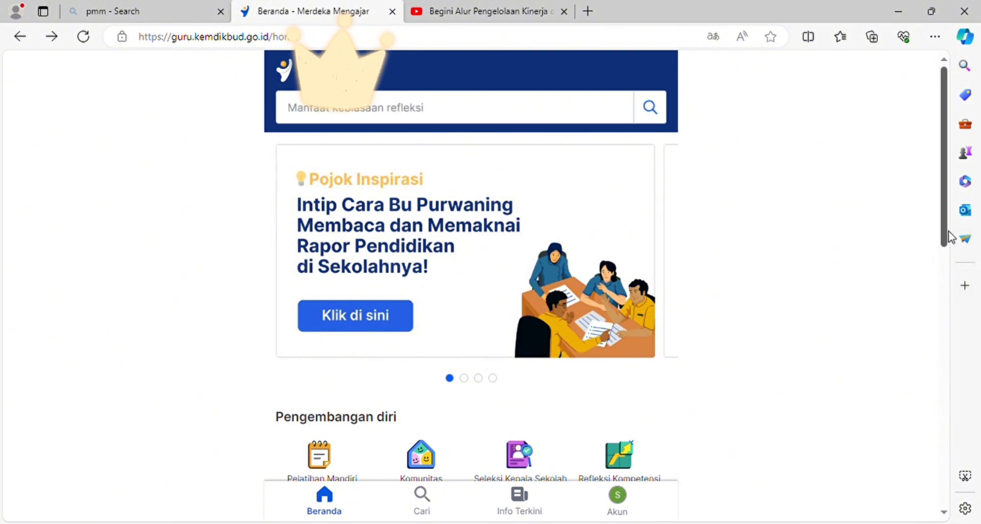
{"action": "left_click_drag", "start_coordinate": [950, 238], "coordinate": [947, 314]}
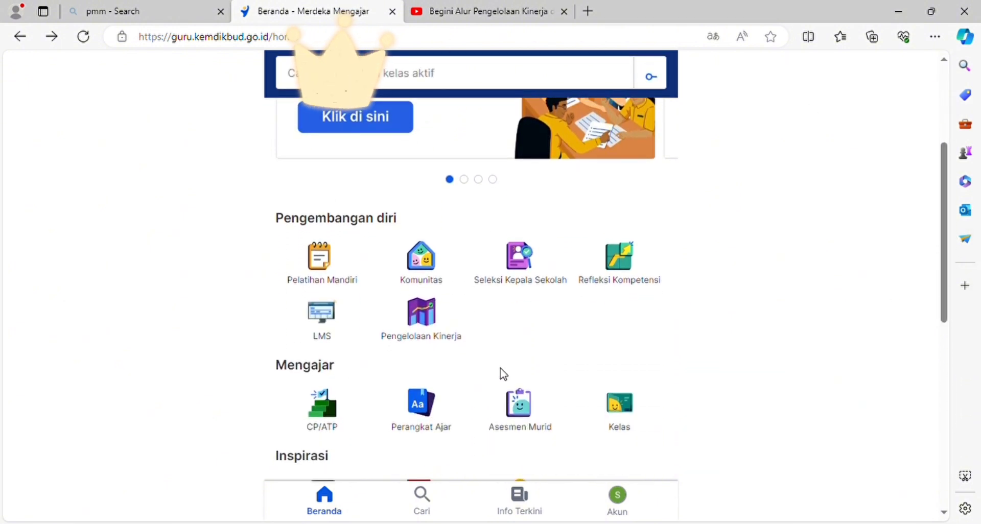
{"action": "left_click", "coordinate": [427, 322]}
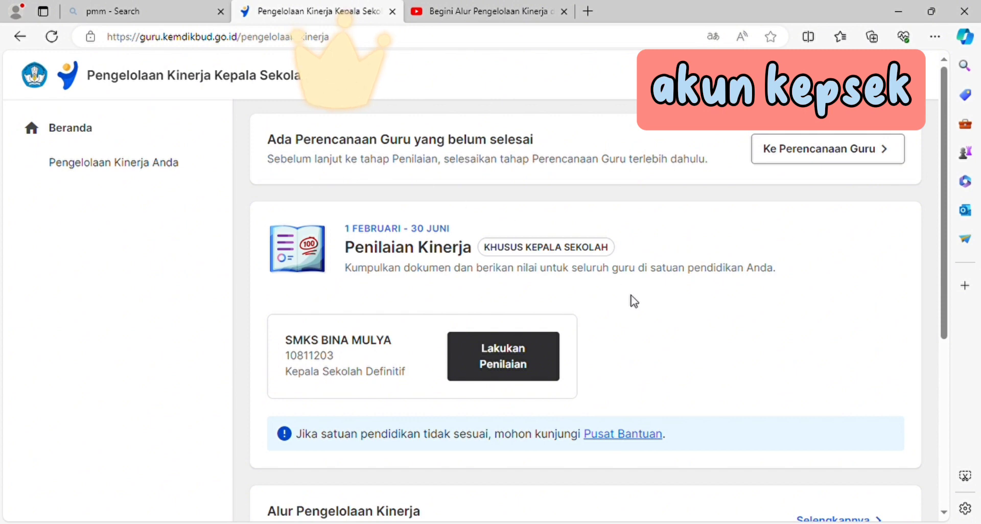
{"action": "left_click", "coordinate": [511, 361]}
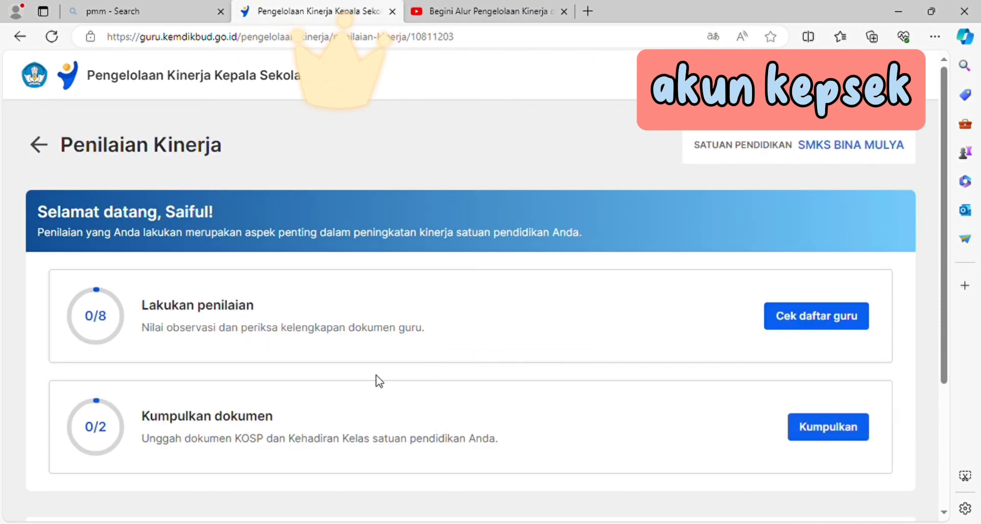
{"action": "left_click", "coordinate": [817, 318]}
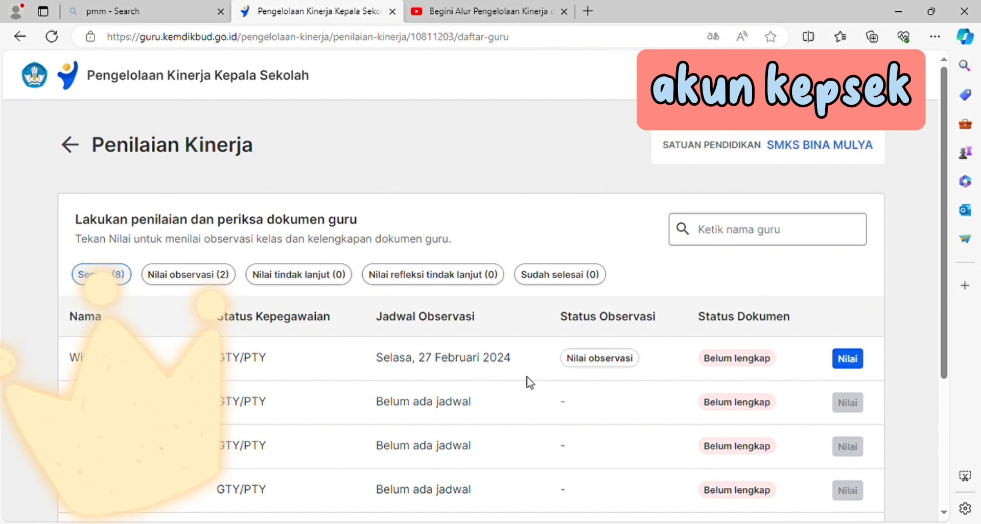
Open the Nilai observasi details for the teacher whose class observation is scheduled for 27 Februari 2024
{"action": "left_click", "coordinate": [851, 360]}
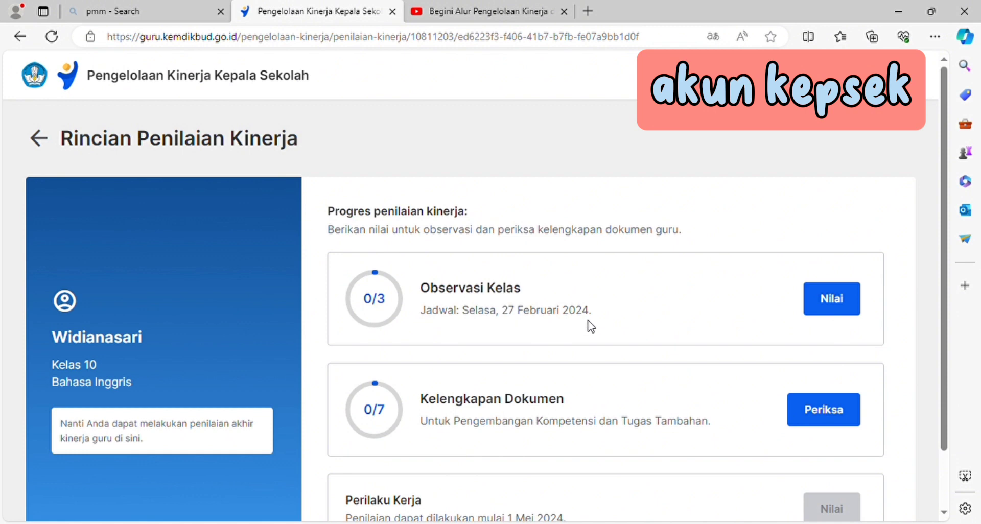
{"action": "left_click", "coordinate": [828, 296]}
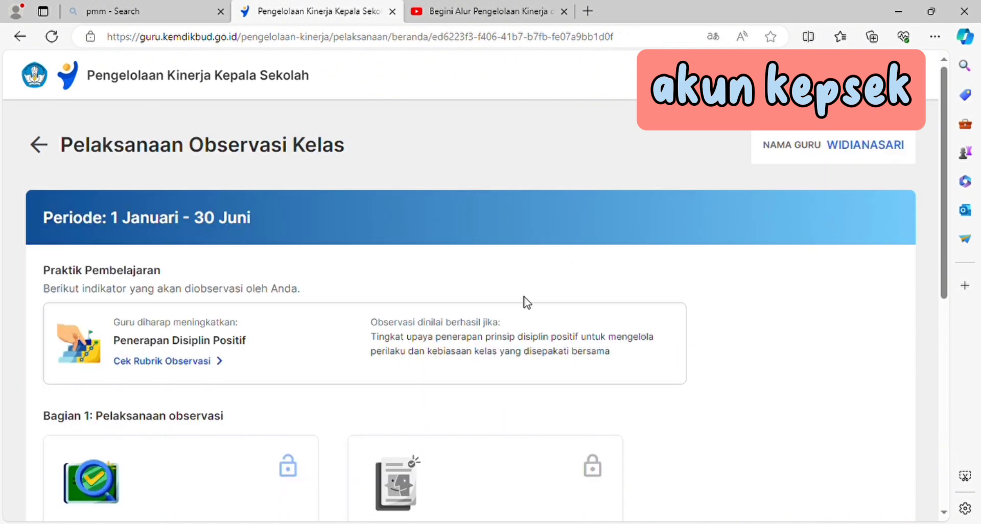
{"action": "left_click_drag", "start_coordinate": [937, 237], "coordinate": [934, 337]}
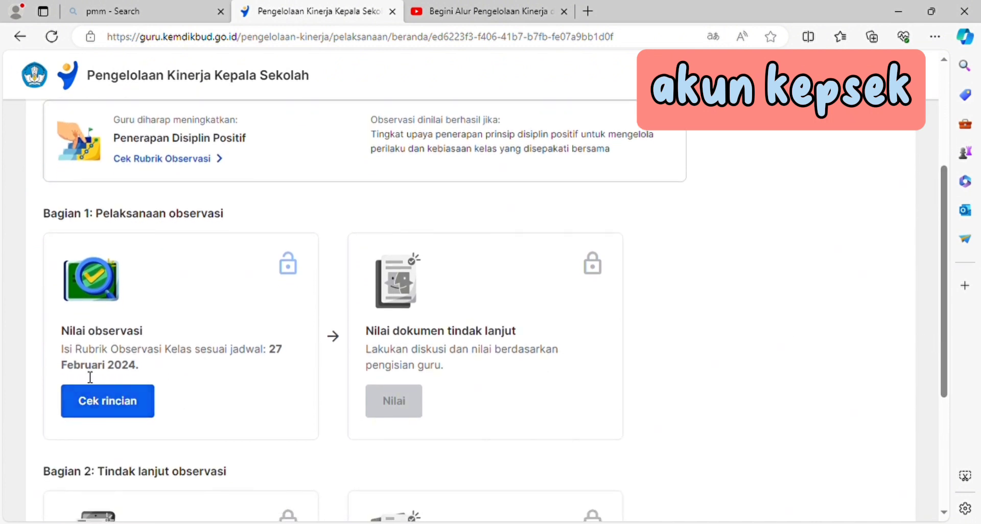
{"action": "left_click", "coordinate": [108, 403]}
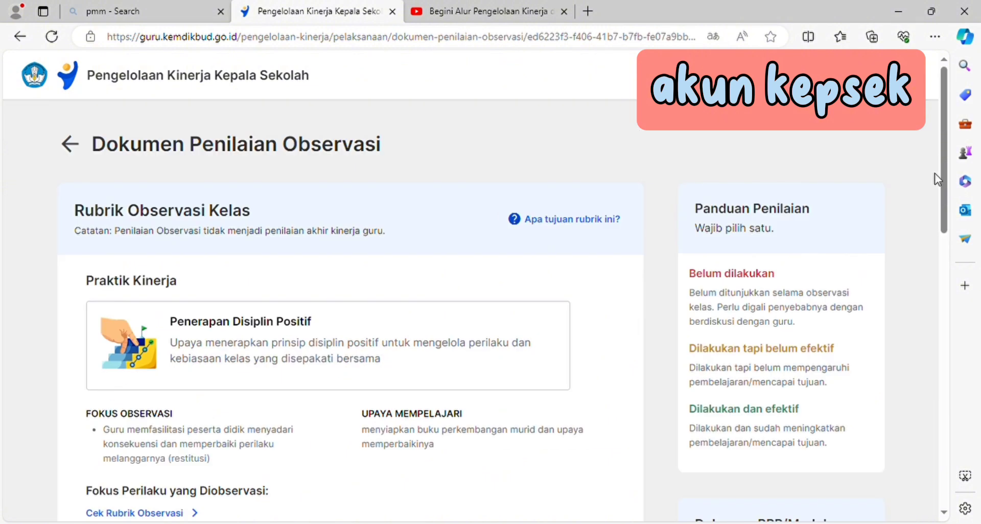
Review the Rubrik Observasi Kelas, including the observation focus, Upaya Mempelajari and assessment guide
{"action": "left_click_drag", "start_coordinate": [943, 181], "coordinate": [946, 229]}
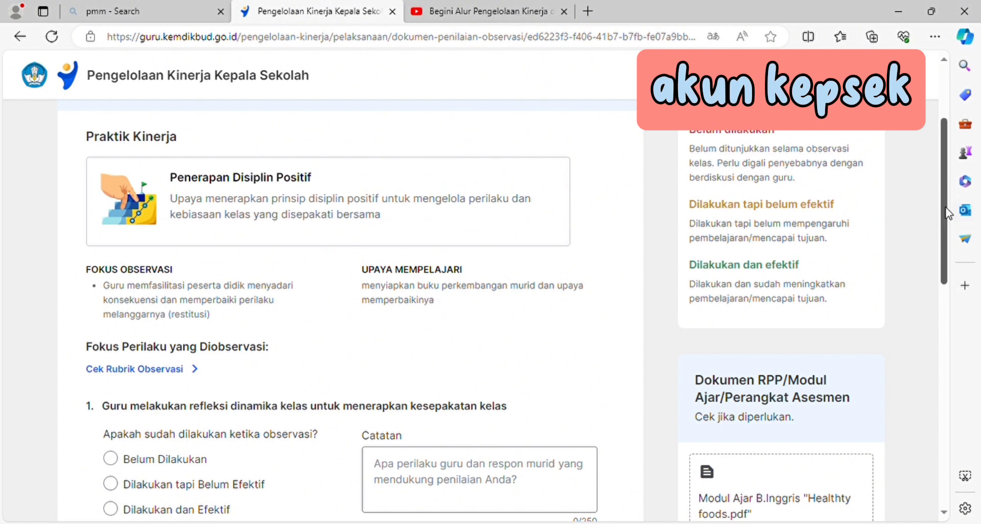
{"action": "scroll", "coordinate": [946, 199], "scroll_direction": "up", "scroll_amount": 2}
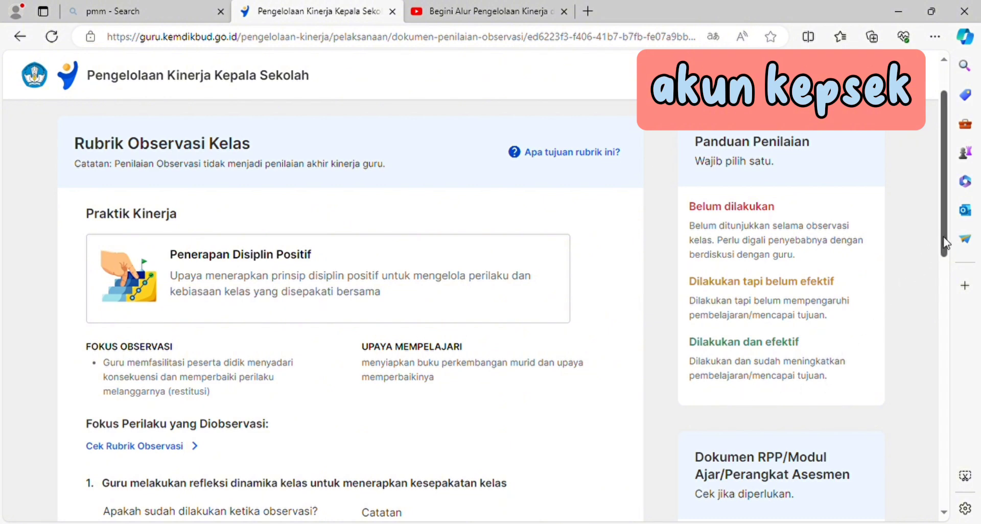
{"action": "left_click_drag", "start_coordinate": [945, 243], "coordinate": [945, 250]}
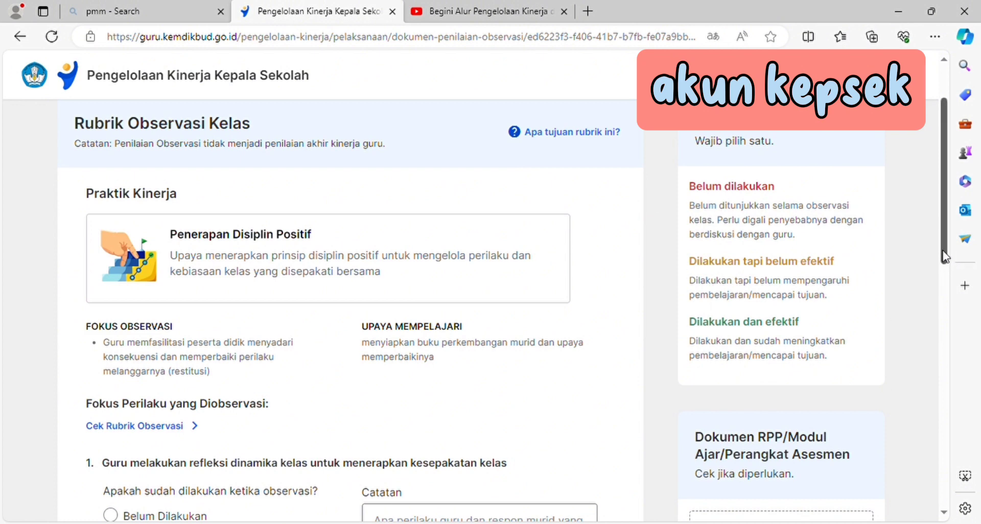
{"action": "left_click_drag", "start_coordinate": [945, 257], "coordinate": [948, 286]}
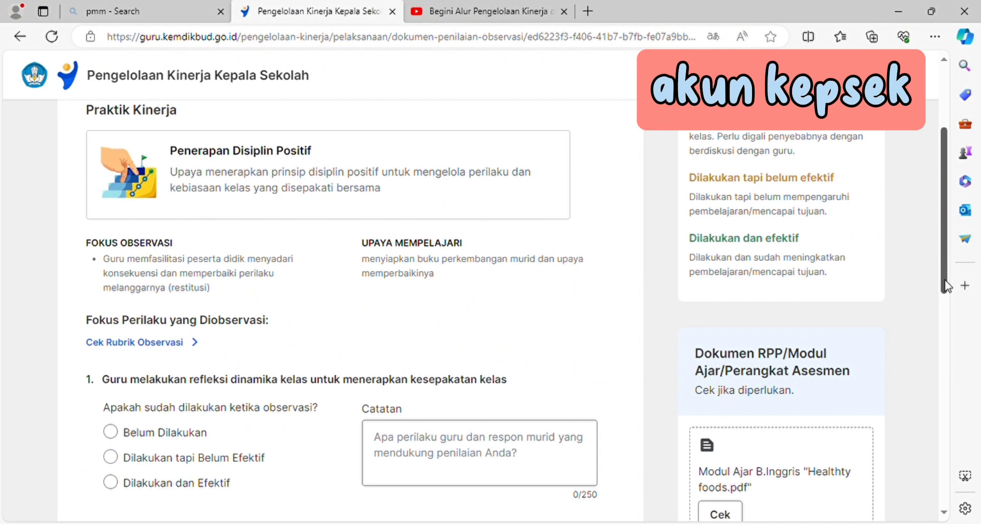
{"action": "left_click_drag", "start_coordinate": [947, 286], "coordinate": [947, 319]}
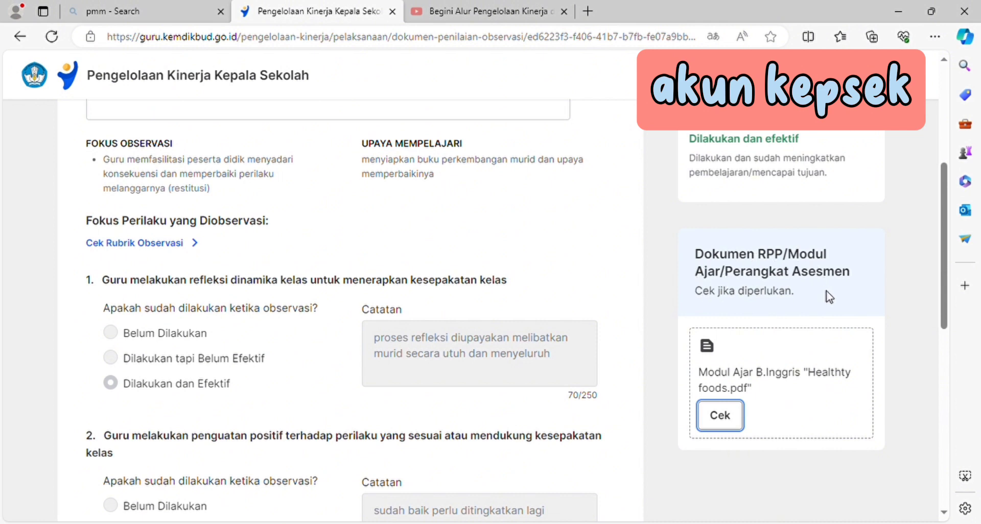
Look through the attached Modul Ajar B.Inggris "Healthty foods.pdf" and return to the observation rubric
{"action": "left_click", "coordinate": [730, 420]}
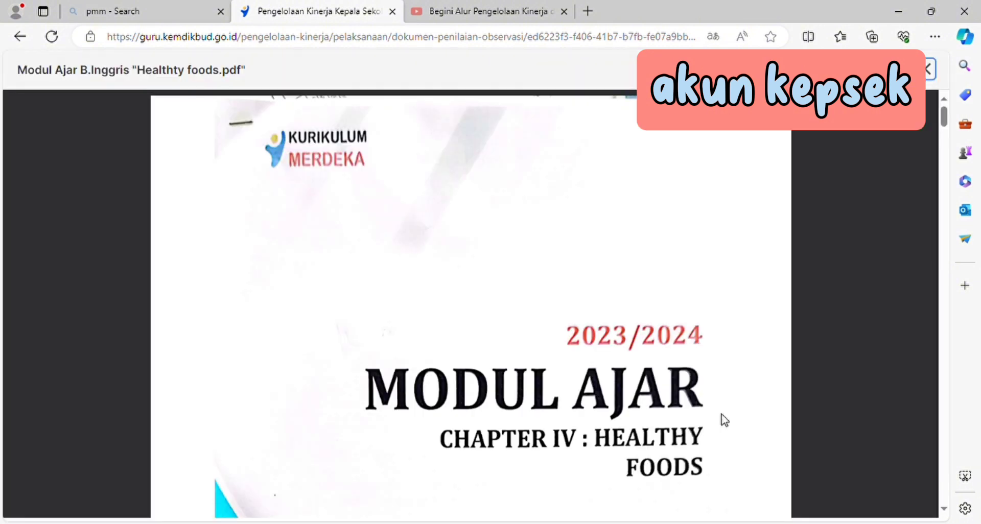
{"action": "left_click_drag", "start_coordinate": [945, 124], "coordinate": [952, 236]}
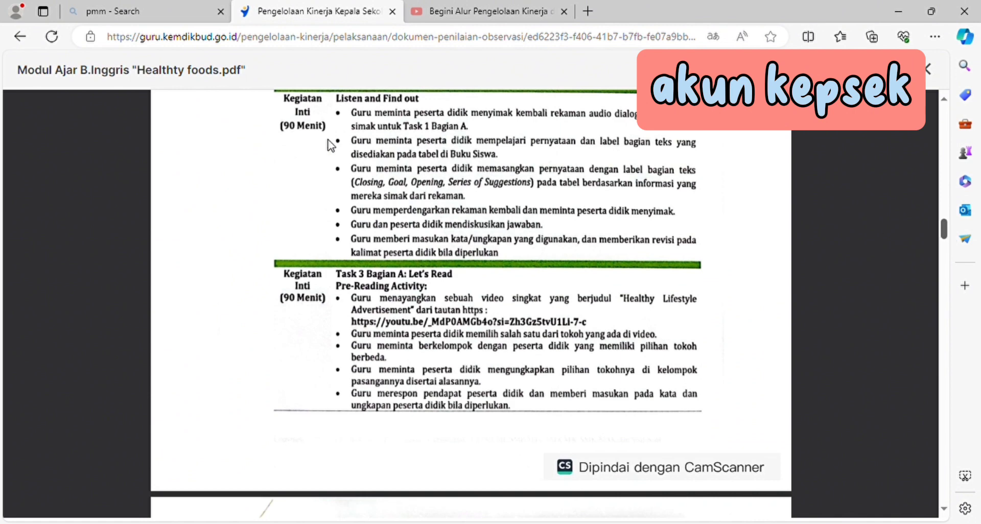
{"action": "left_click", "coordinate": [23, 42]}
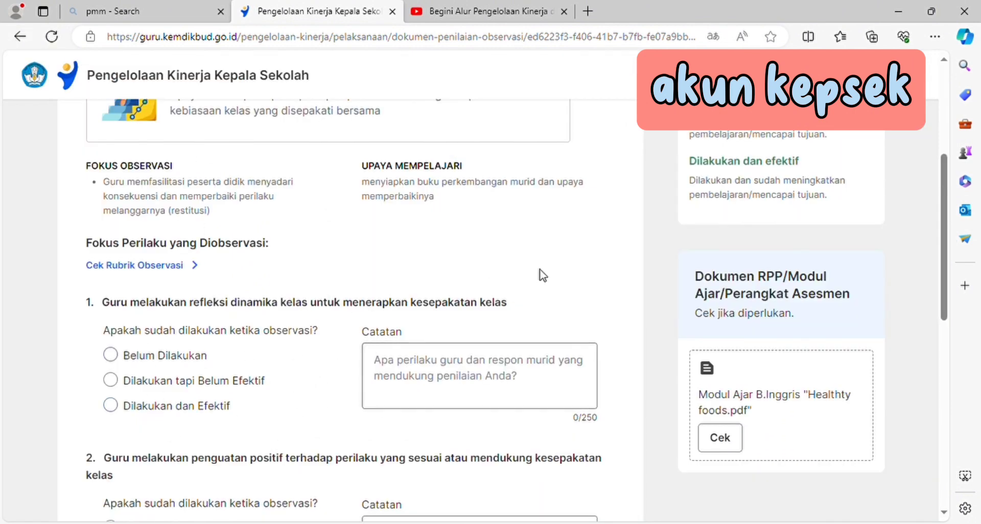
Rate behaviour 1 as Dilakukan tapi Belum Efektif with the Catatan "proses refleksi diupayakan melibatkan murid secara utuh dan menyeluruh"
{"action": "left_click_drag", "start_coordinate": [946, 283], "coordinate": [950, 314]}
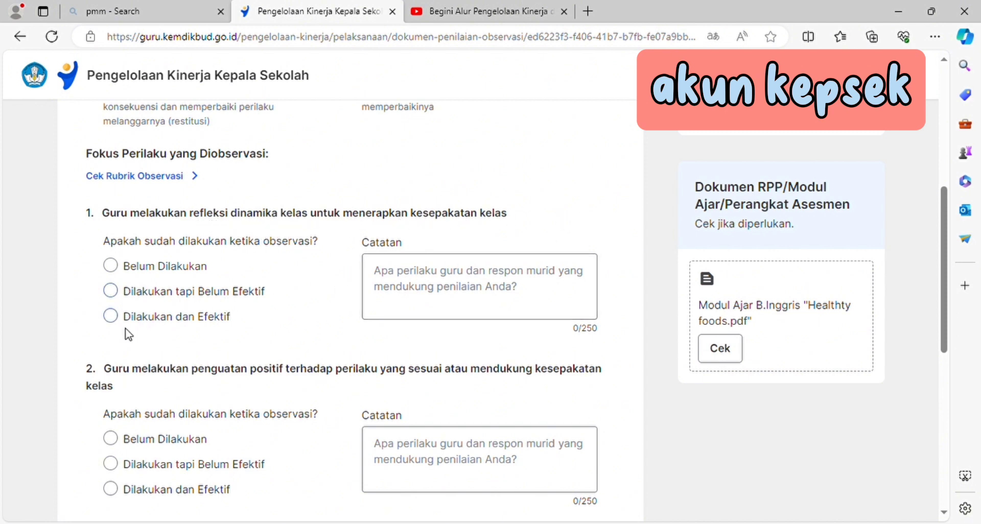
{"action": "left_click", "coordinate": [117, 291]}
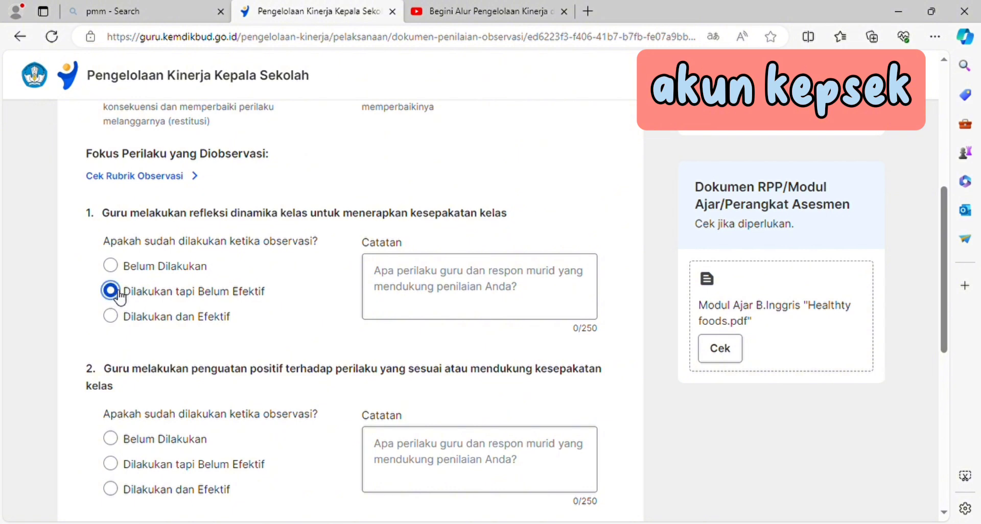
{"action": "left_click", "coordinate": [382, 278]}
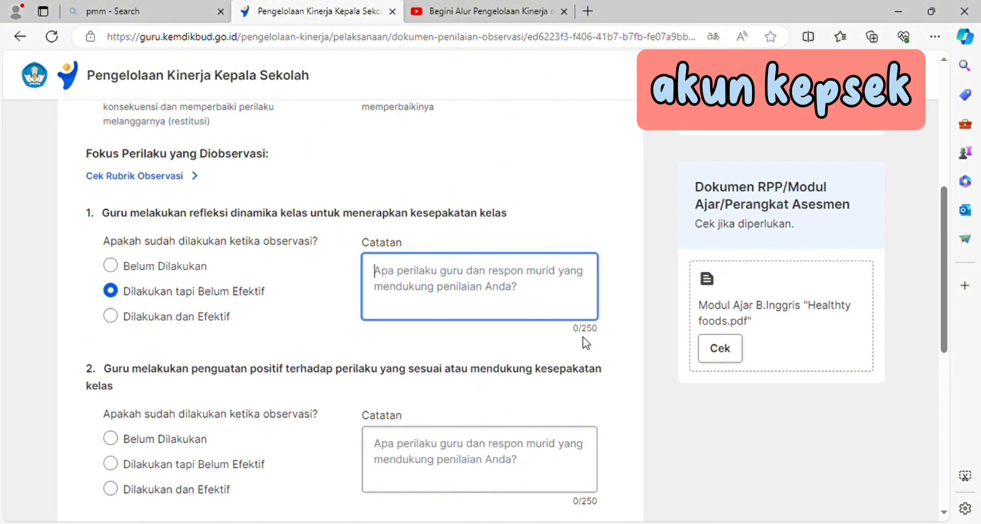
{"action": "type", "text": "pro"}
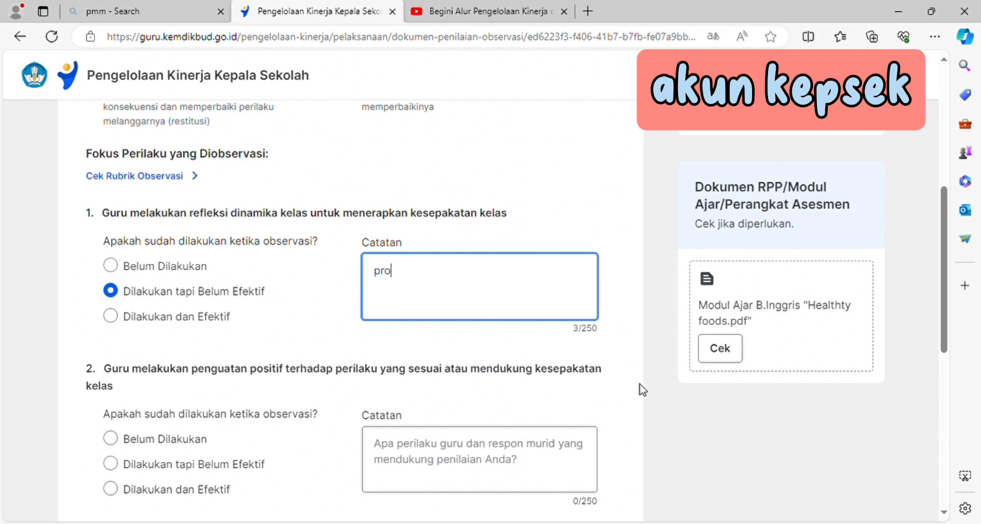
{"action": "type", "text": "ses refleksi diupa"}
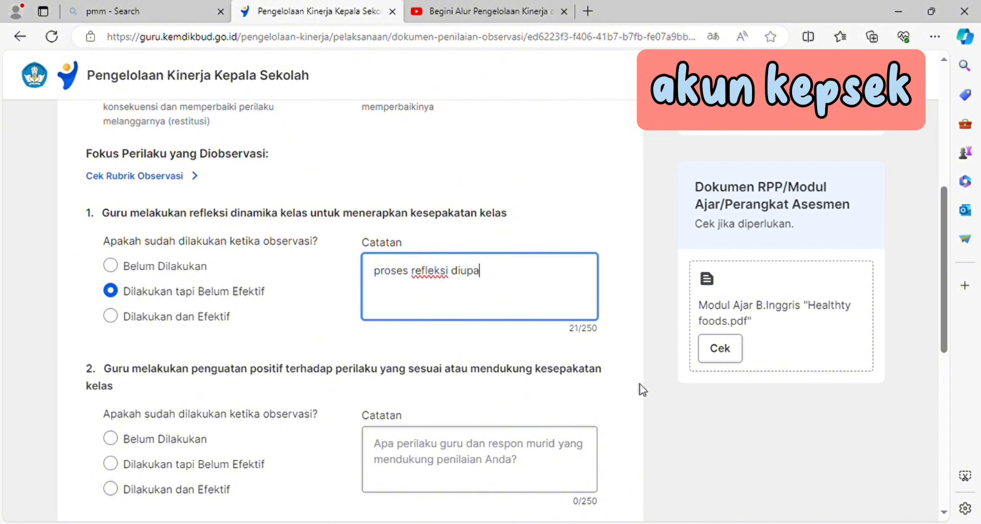
{"action": "type", "text": "yakan m"}
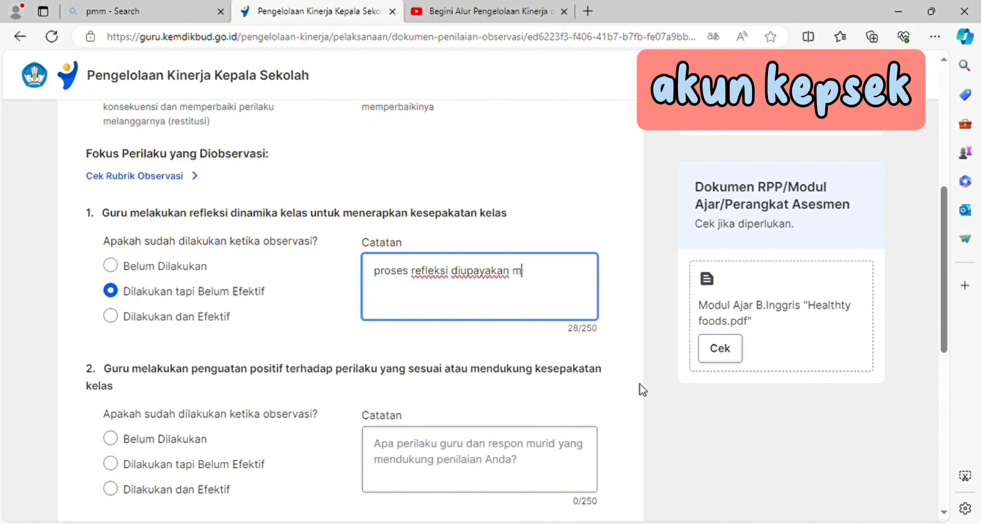
{"action": "type", "text": "elibatkan"}
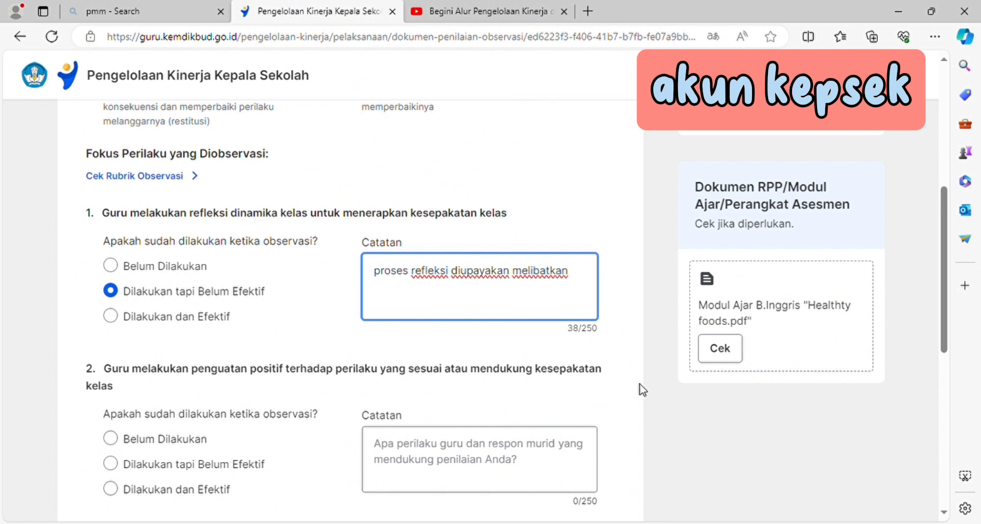
{"action": "type", "text": " murid secara u"}
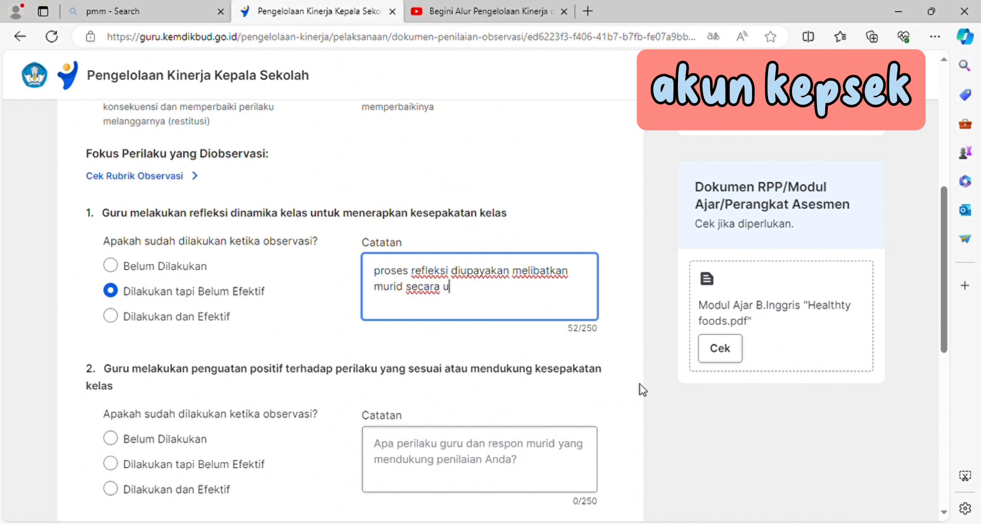
{"action": "type", "text": "tuh dan m"}
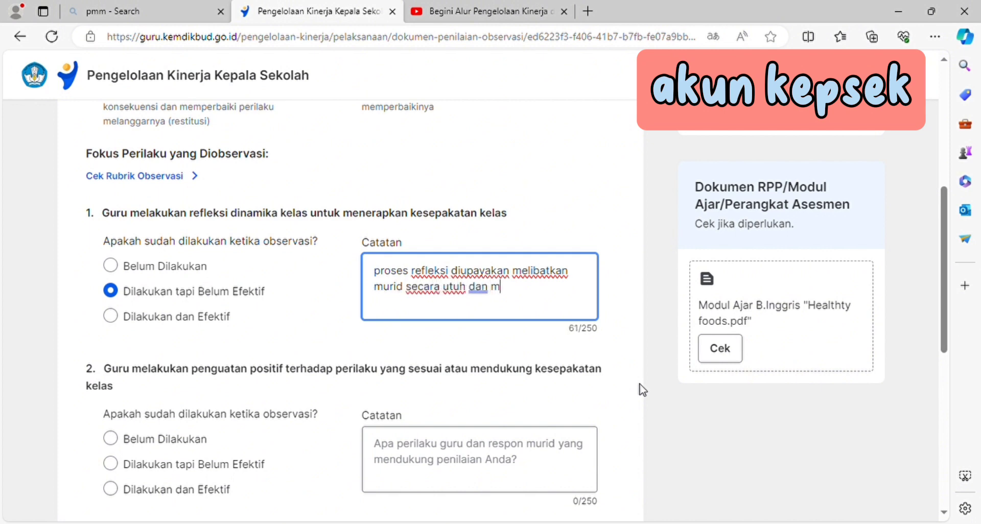
{"action": "type", "text": "enyeluruh"}
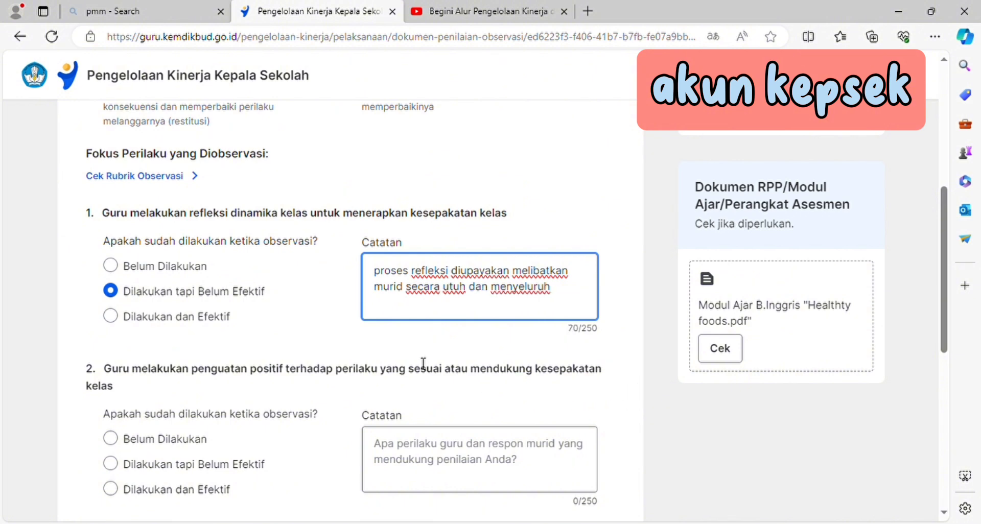
Change behaviour 1's rating to Dilakukan dan Efektif and rate behaviour 2 the same, with the Catatan "sudah baik perlu ditingkatkan lagi"
{"action": "left_click", "coordinate": [340, 328]}
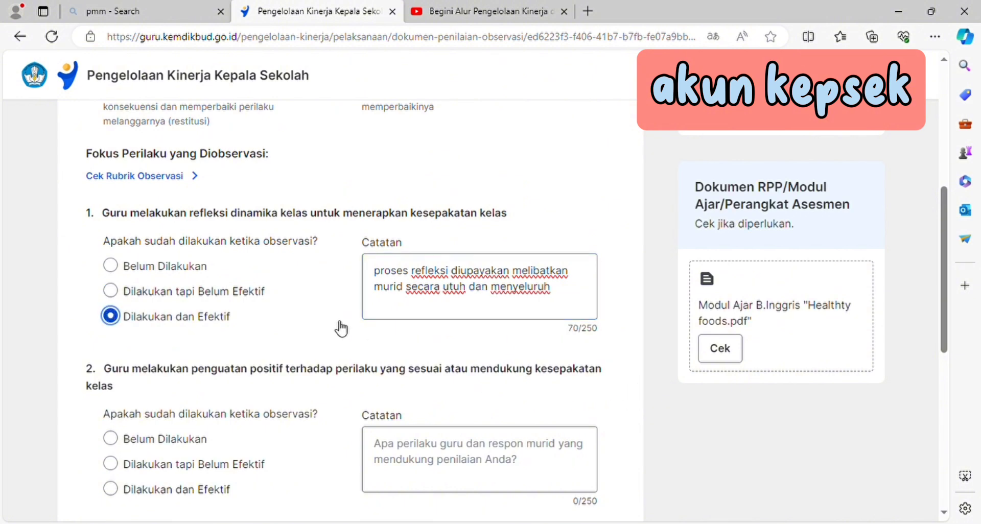
{"action": "scroll", "coordinate": [168, 284], "scroll_direction": "down", "scroll_amount": 3}
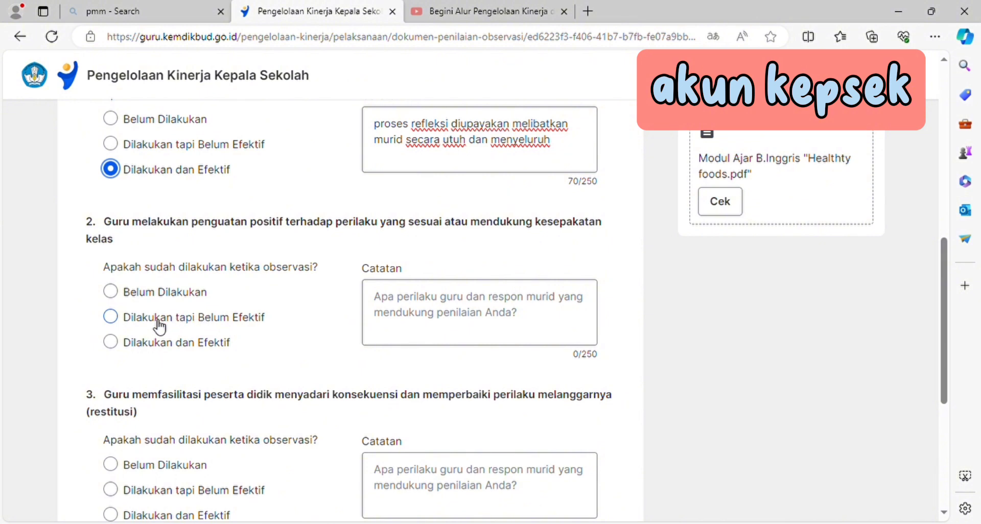
{"action": "left_click", "coordinate": [111, 341]}
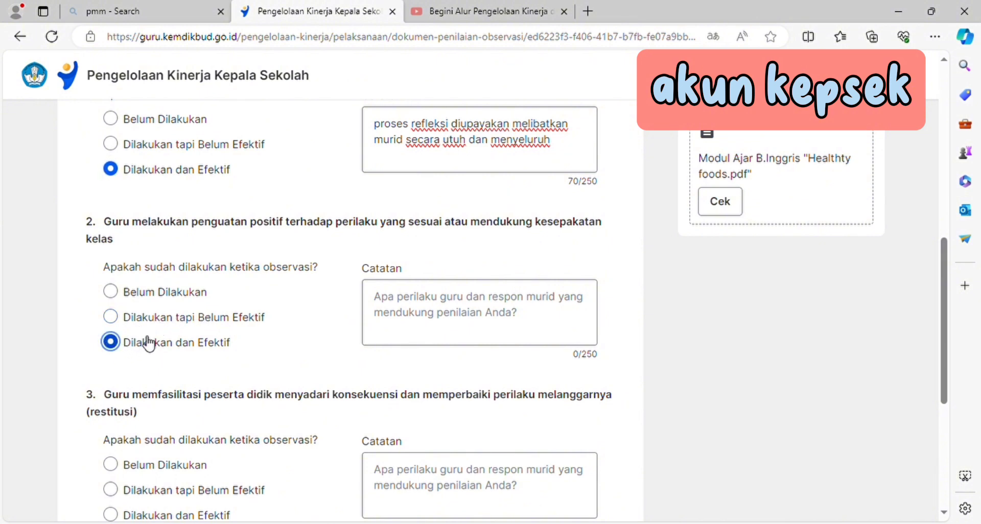
{"action": "left_click", "coordinate": [379, 305]}
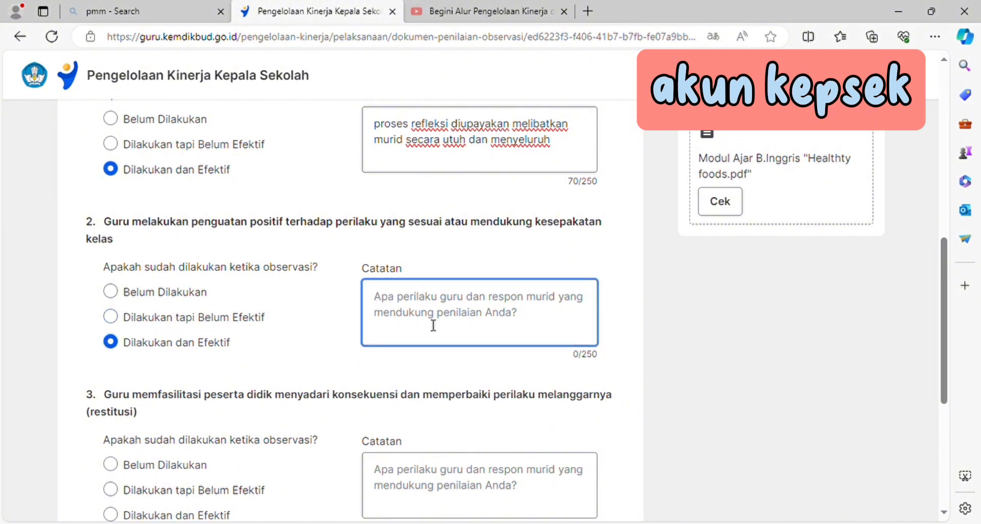
{"action": "type", "text": "su"}
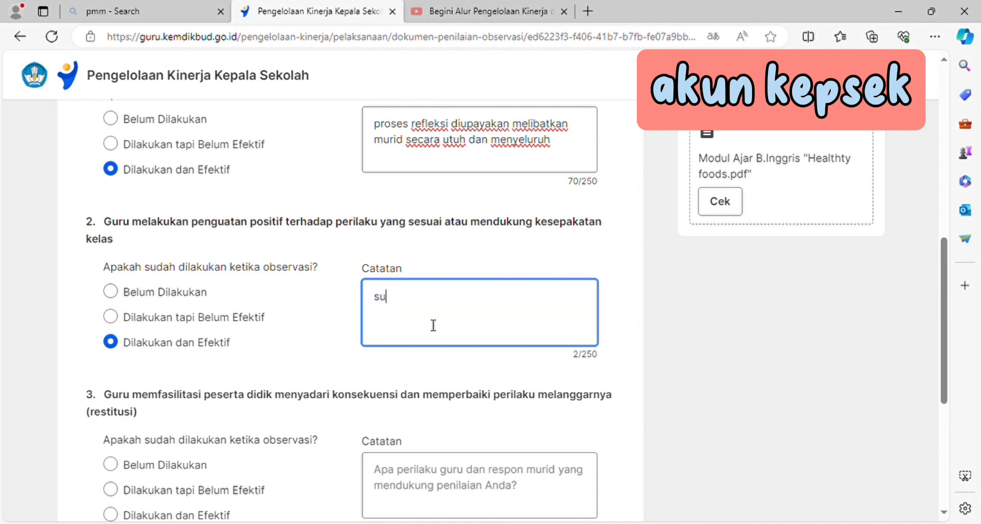
{"action": "type", "text": "dah baik perlu"}
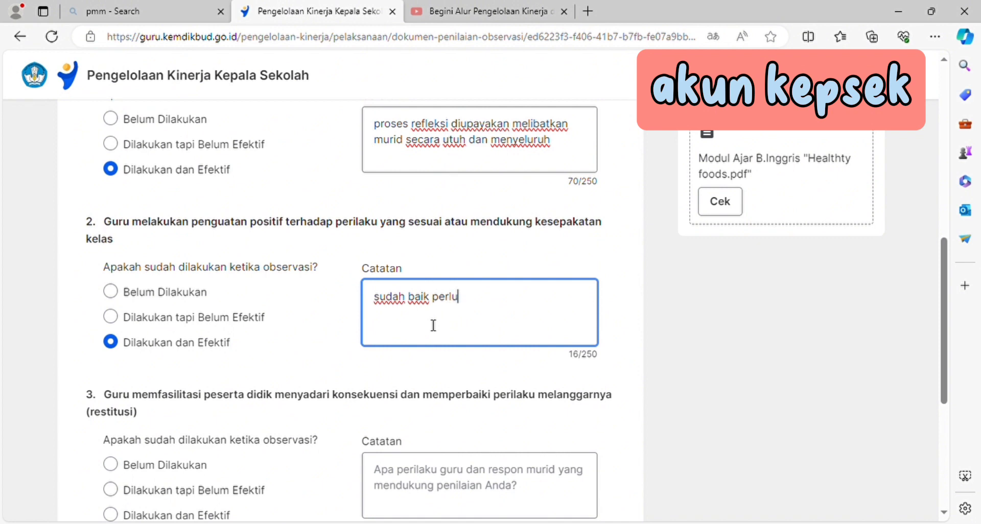
{"action": "type", "text": " ditingkatkan lag"}
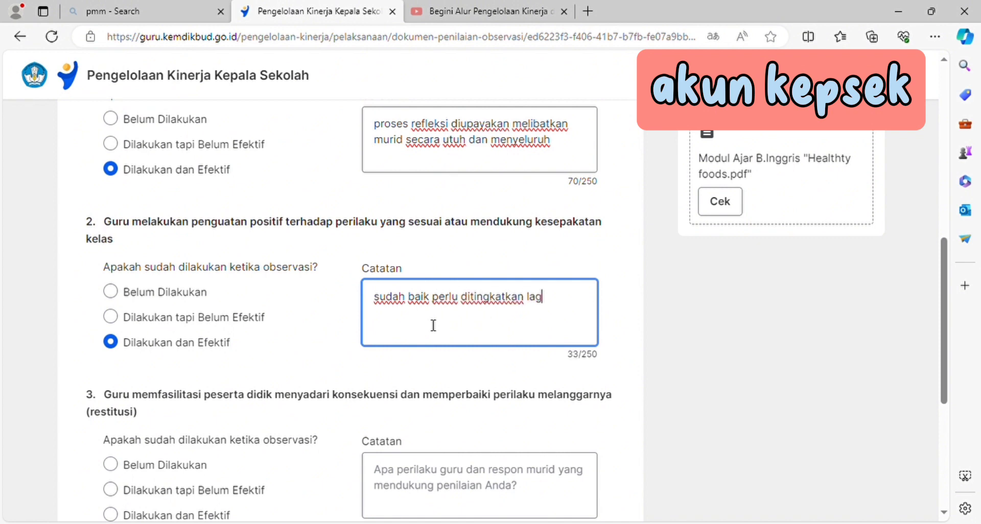
{"action": "type", "text": "i"}
Rate behaviour 3 as Belum Dilakukan with the Catatan "perlu menyepakati kembali kesepakatan kelas diawal pembelajaran dan diakhir perlu ditanyakan komitmennya dalam penerapan"
{"action": "left_click_drag", "start_coordinate": [943, 329], "coordinate": [947, 381]}
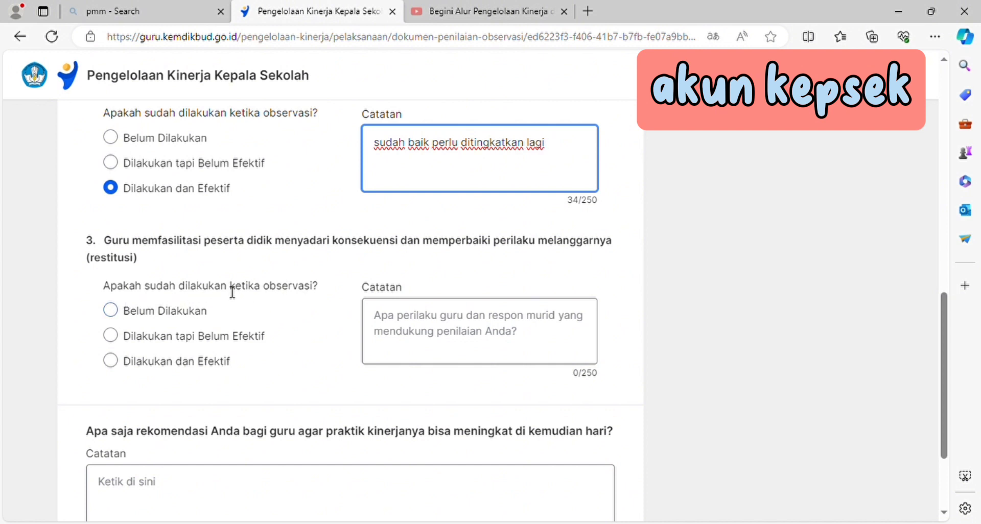
{"action": "left_click", "coordinate": [117, 311]}
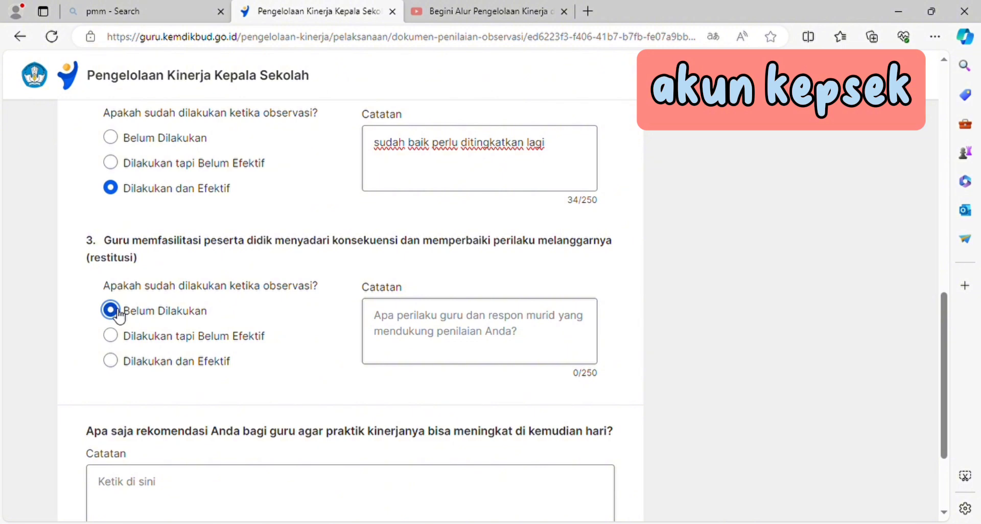
{"action": "left_click", "coordinate": [382, 324]}
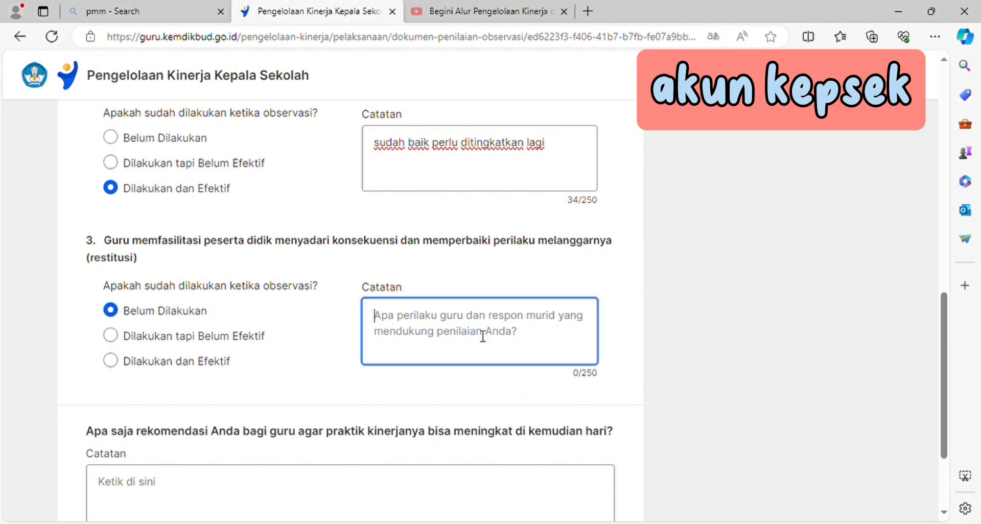
{"action": "type", "text": "perlu "}
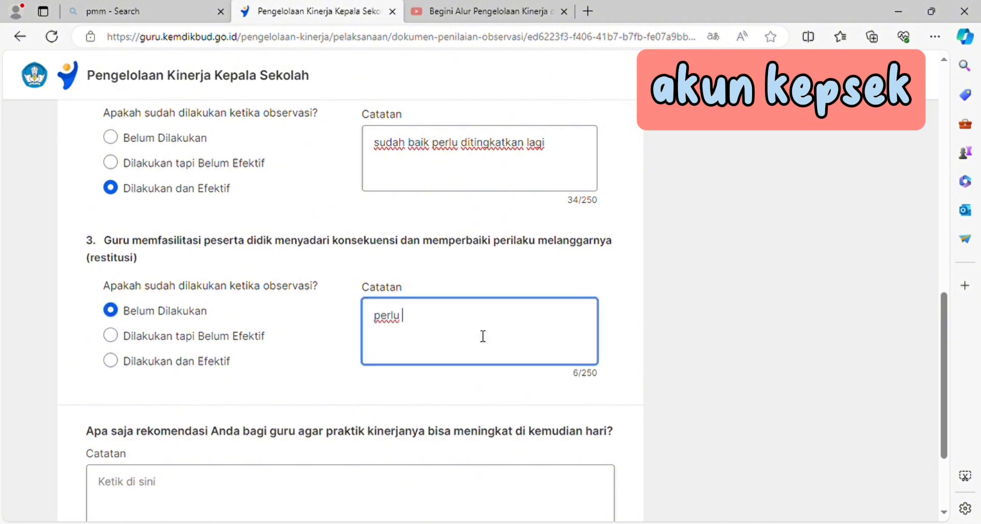
{"action": "type", "text": "menyepakati"}
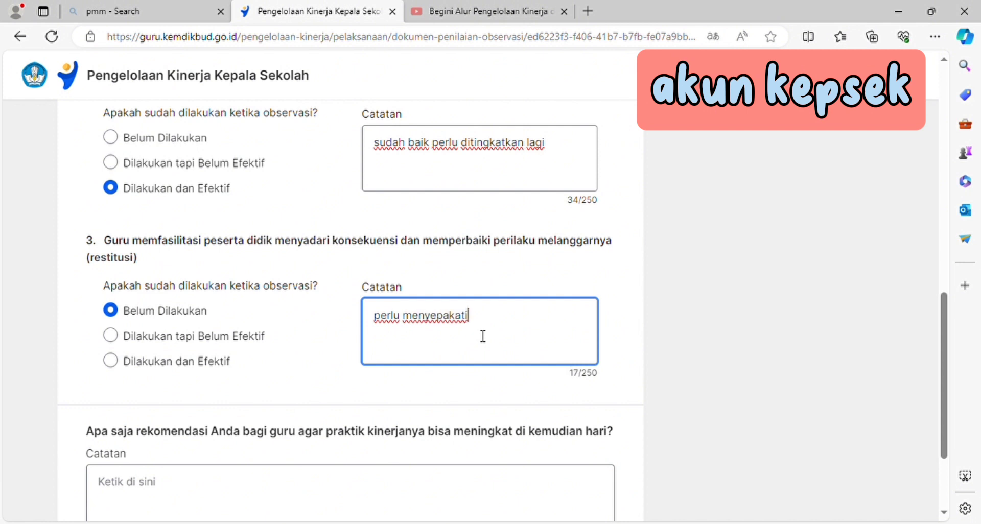
{"action": "type", "text": " kembali ke"}
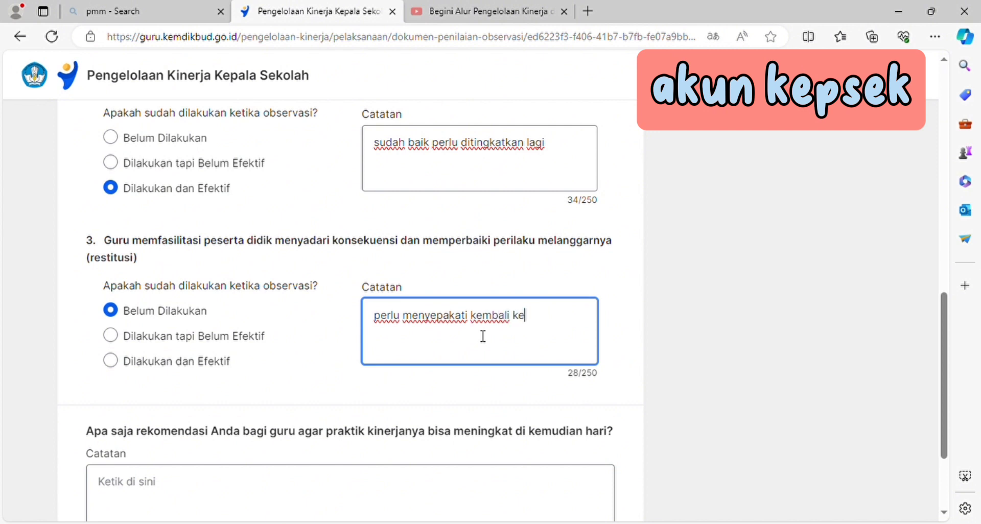
{"action": "type", "text": "sepakatan"}
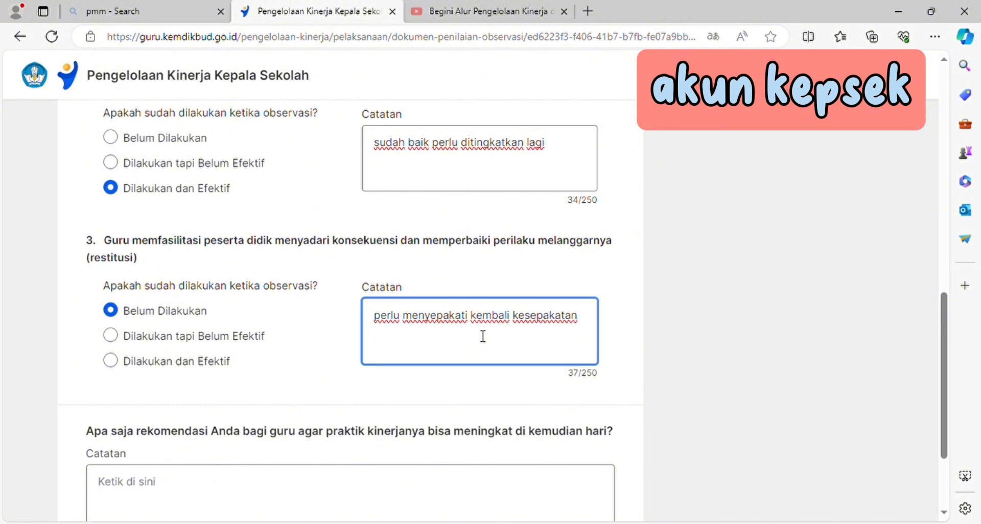
{"action": "type", "text": " kelas diawal pembel"}
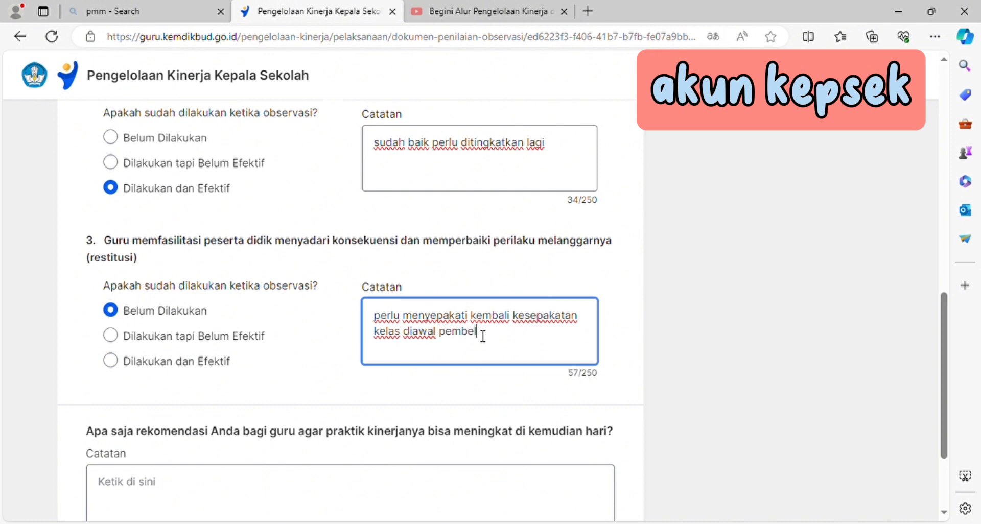
{"action": "type", "text": "ajaran "}
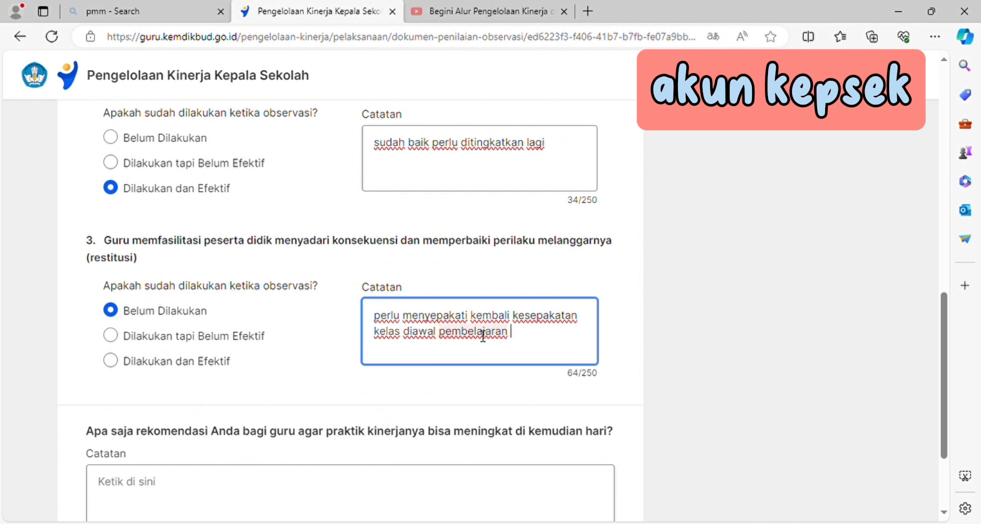
{"action": "type", "text": "dan diakhir"}
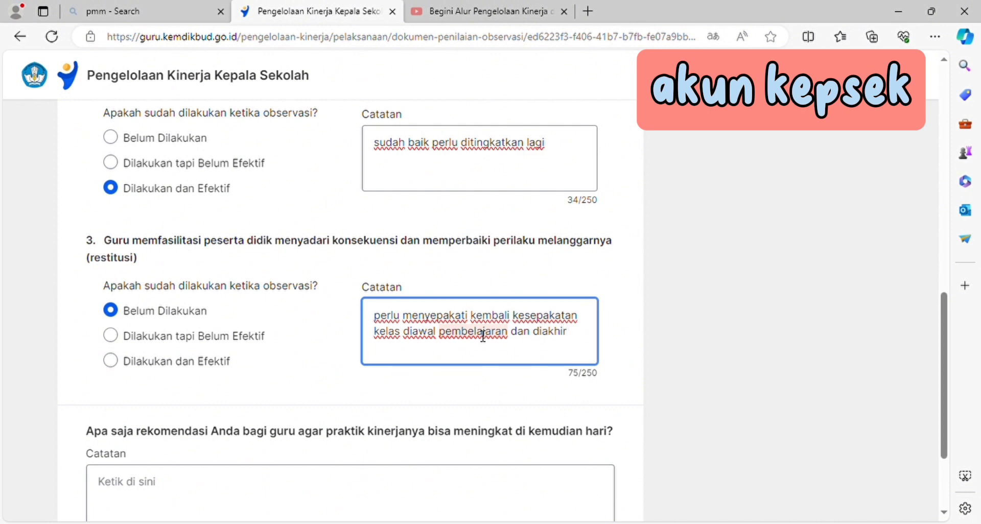
{"action": "type", "text": " perlu dita"}
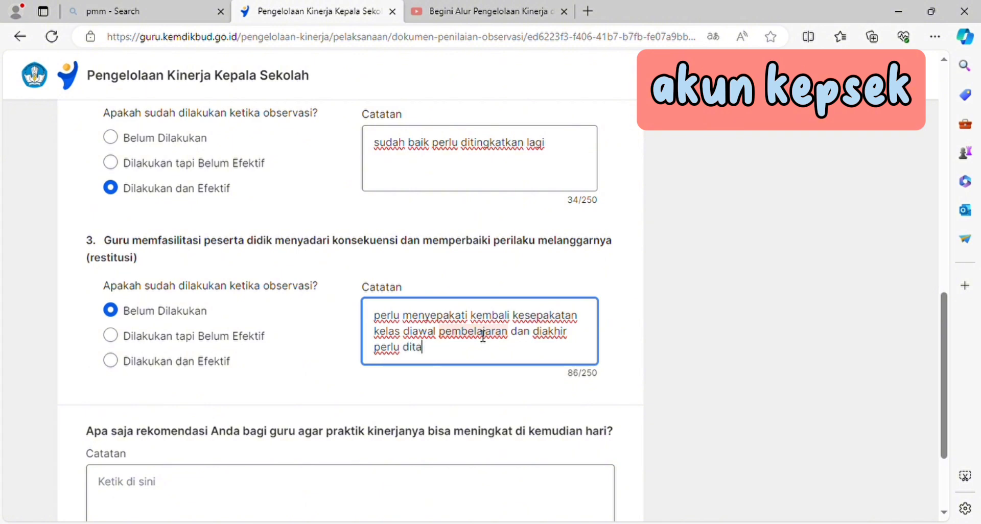
{"action": "type", "text": "nyakan"}
{"action": "type", "text": "komitm"}
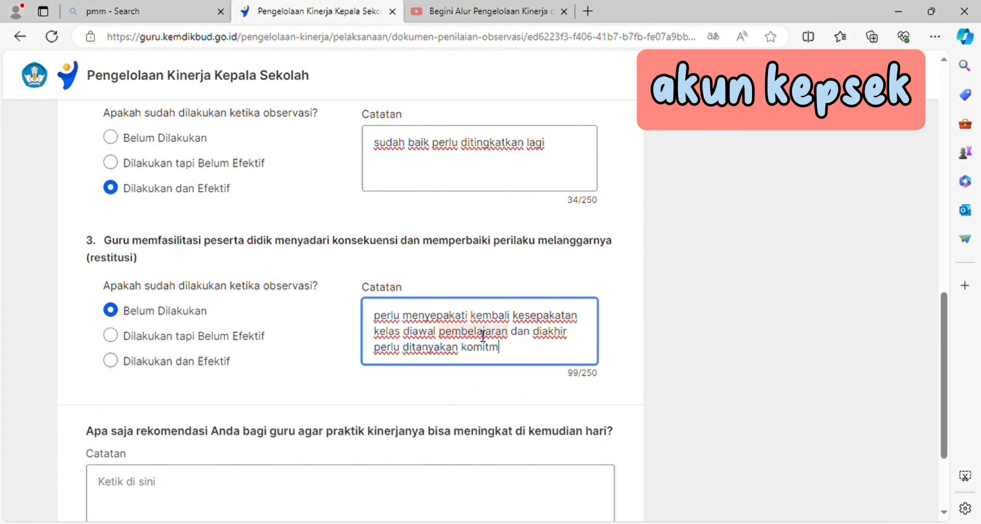
{"action": "type", "text": "ennya dalam "}
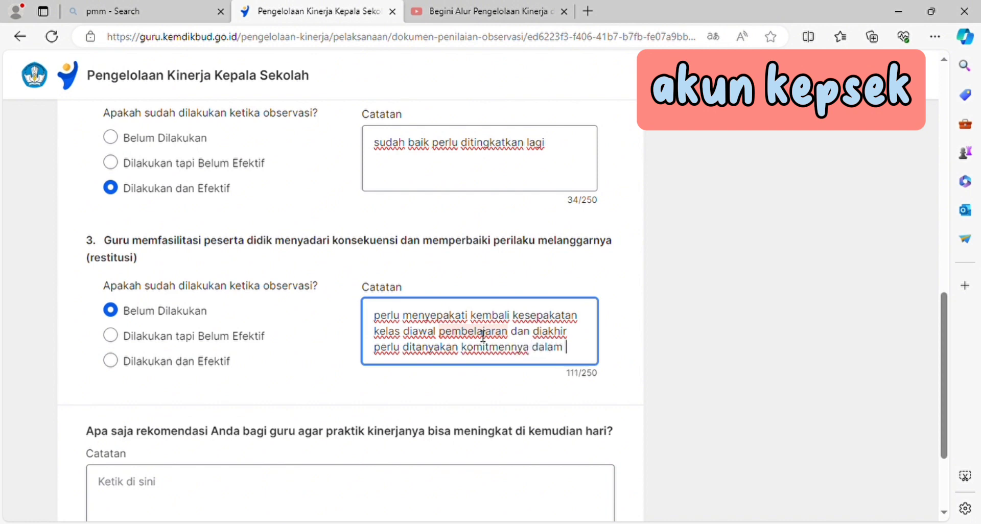
{"action": "type", "text": "penerapa"}
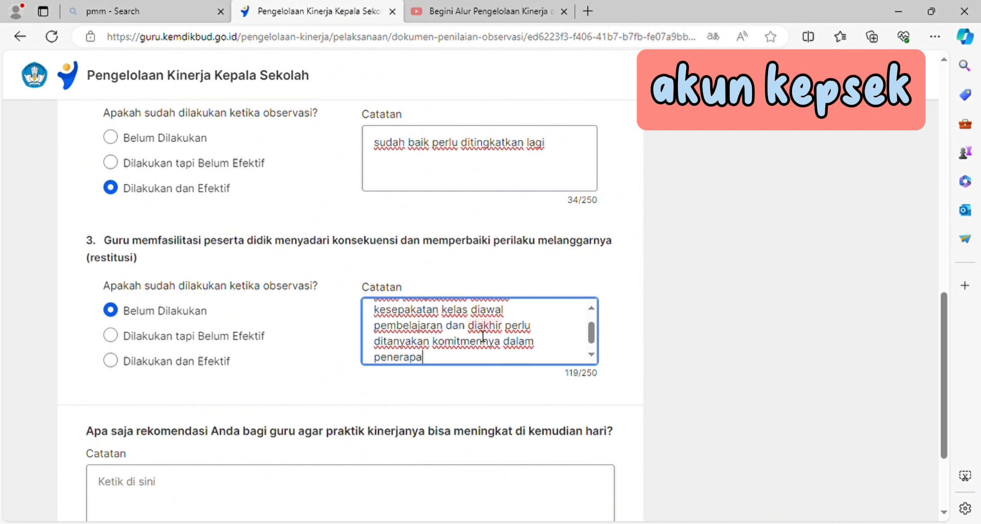
{"action": "type", "text": "n"}
Enter "belajar lebih banyak lagi" as the recommendation for improving the teacher's future performance practice
{"action": "left_click_drag", "start_coordinate": [951, 367], "coordinate": [948, 417]}
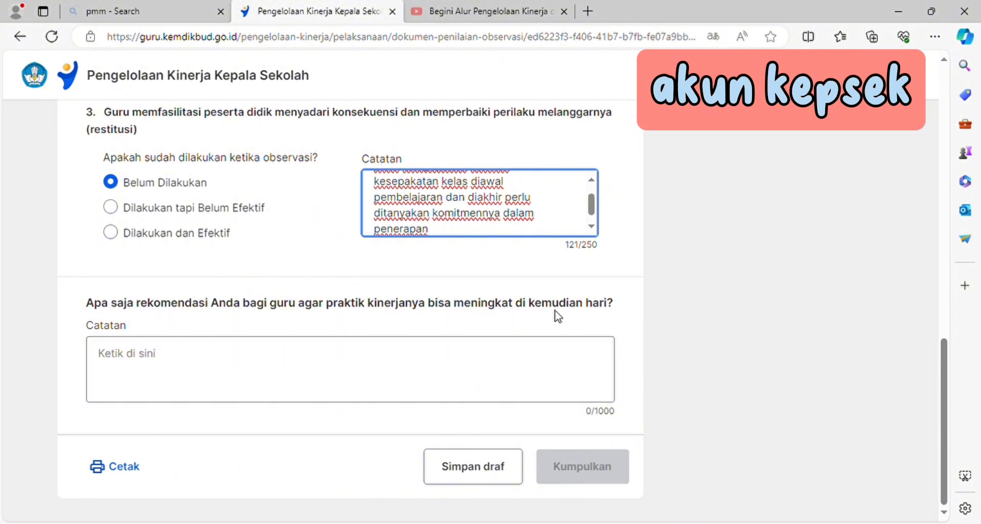
{"action": "left_click", "coordinate": [114, 357]}
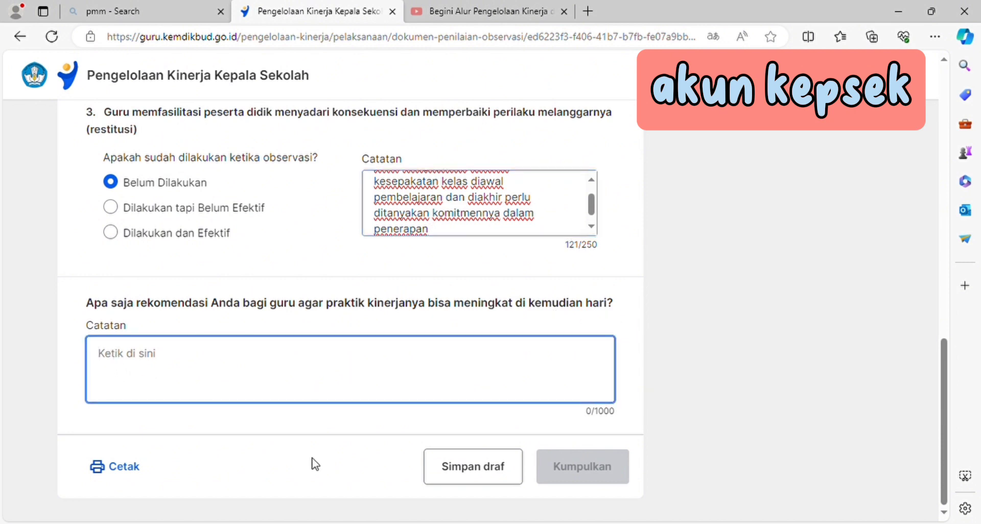
{"action": "type", "text": "b"}
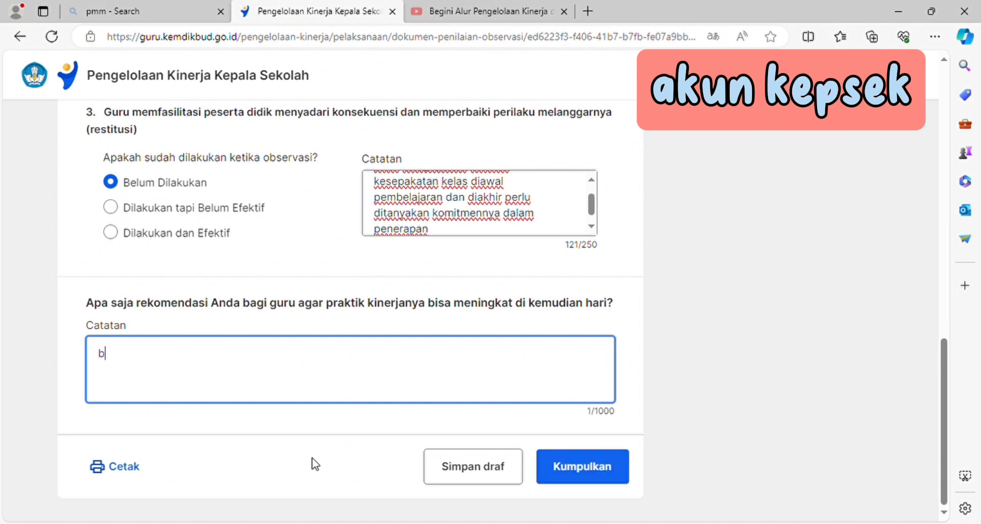
{"action": "type", "text": "elajar lebi"}
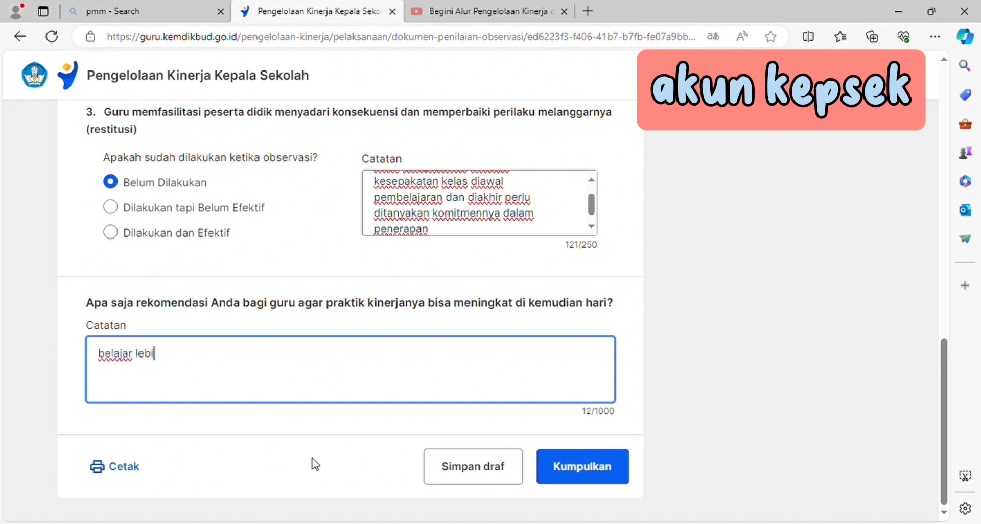
{"action": "type", "text": "h banyak lagi"}
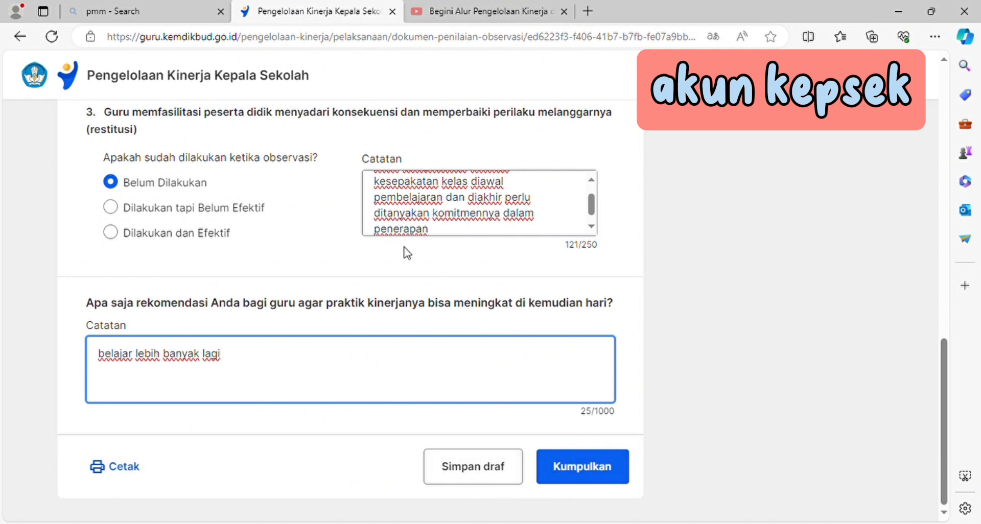
Submit the observation scores, acknowledging that the rating cannot be changed after submission
{"action": "left_click", "coordinate": [589, 469]}
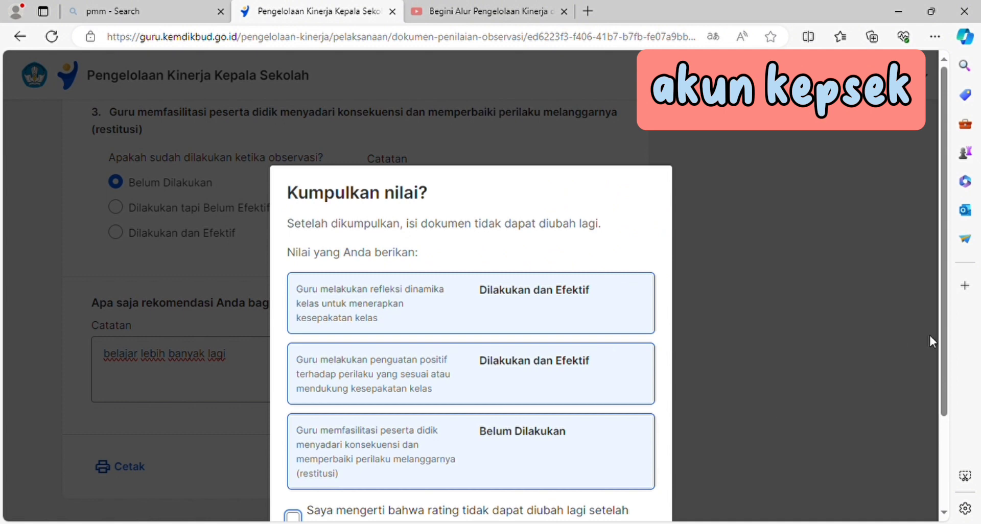
{"action": "left_click_drag", "start_coordinate": [950, 353], "coordinate": [956, 448]}
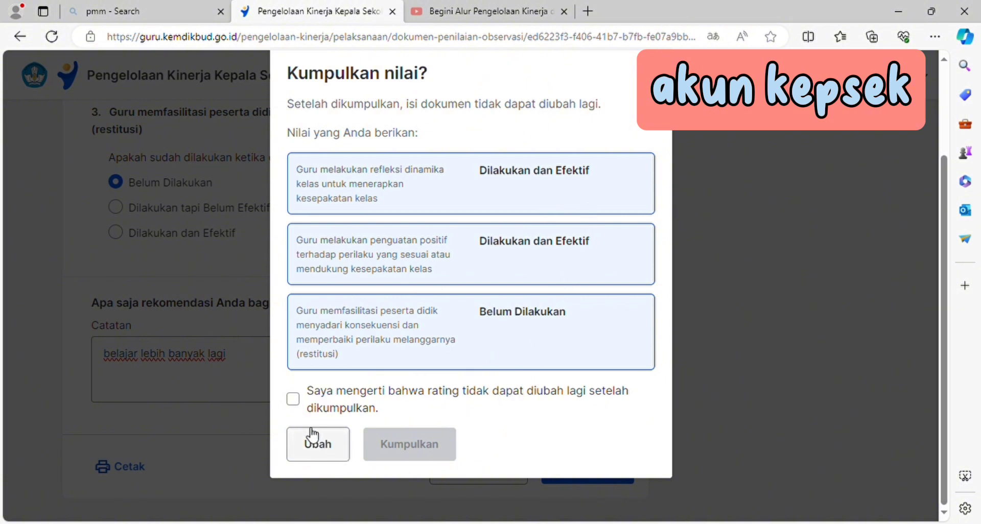
{"action": "left_click", "coordinate": [293, 399]}
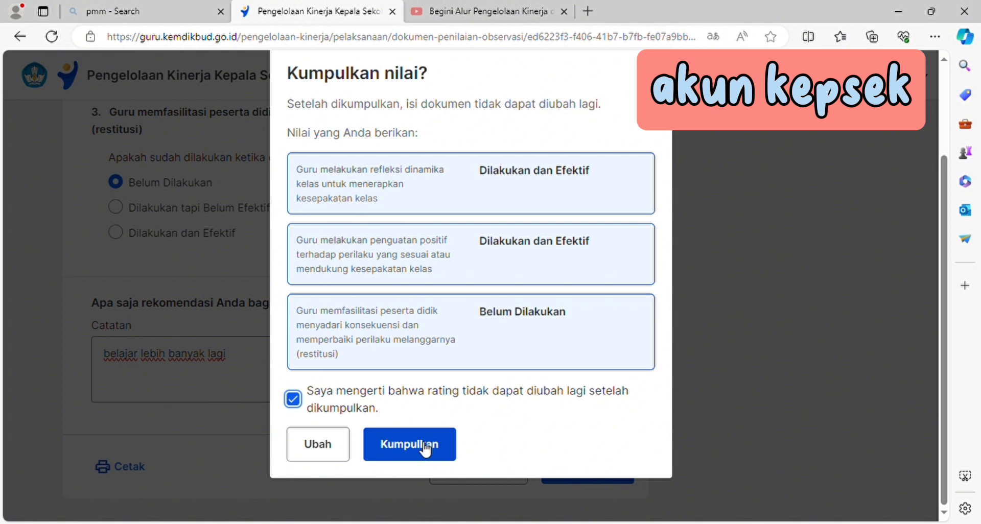
{"action": "left_click", "coordinate": [426, 451]}
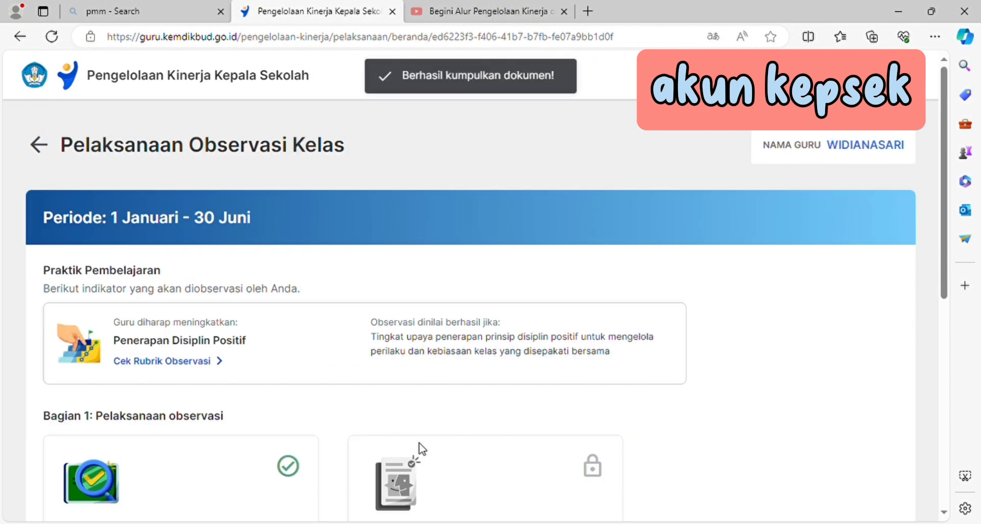
Review the submitted Nilai observasi details, including the ratings and notes for the observed behaviours
{"action": "left_click_drag", "start_coordinate": [945, 257], "coordinate": [945, 395]}
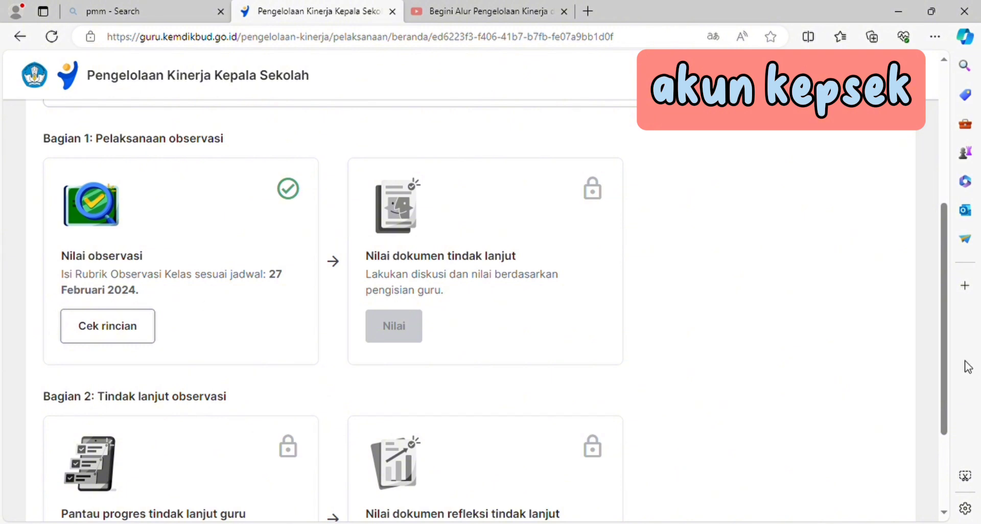
{"action": "left_click_drag", "start_coordinate": [950, 366], "coordinate": [954, 256]}
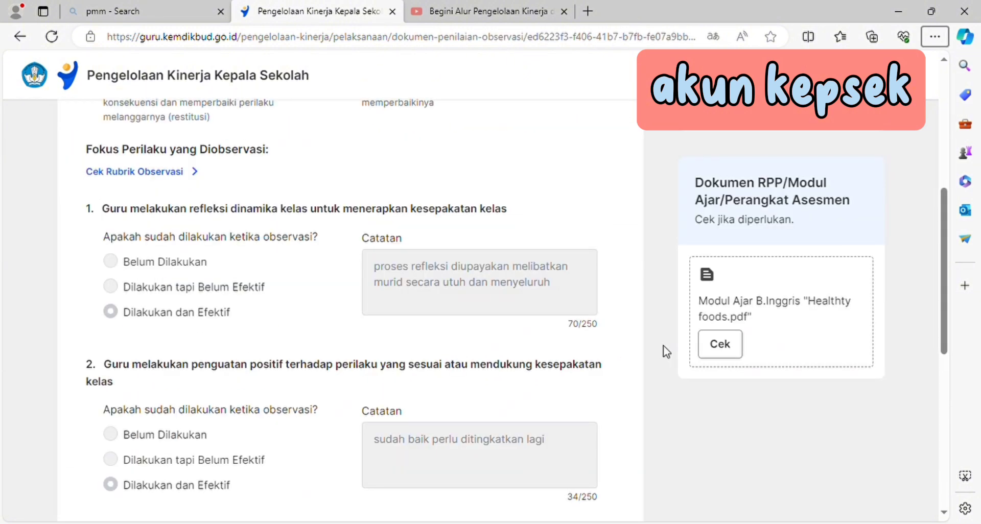